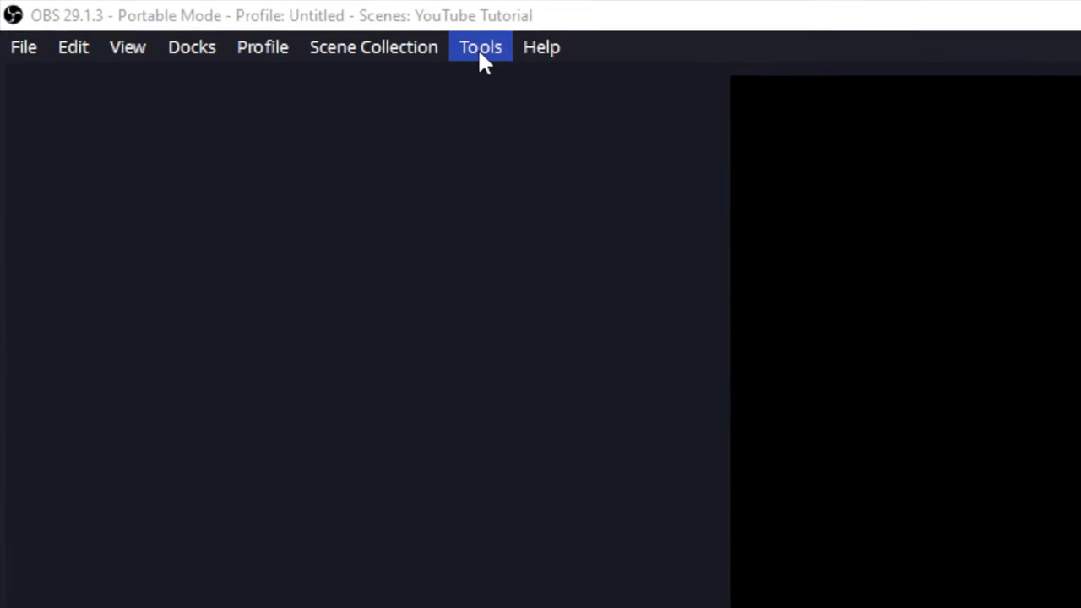
- Open Tools > Scripts to show the StopWatch.lua Advanced Timer script in Count Up mode with Basic layout
left_click(153, 16)
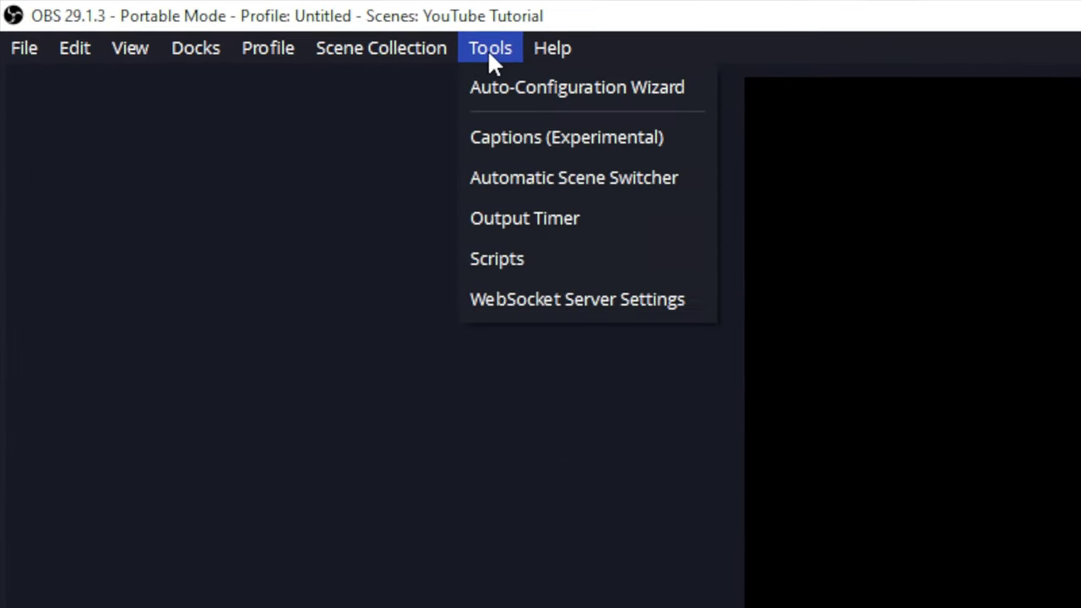
left_click(501, 262)
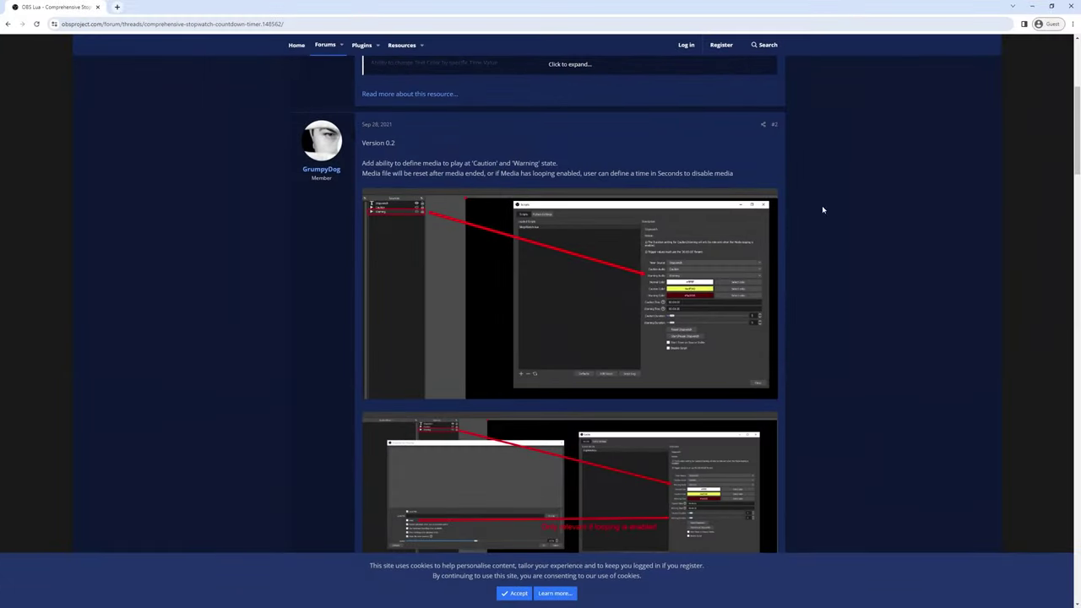
- View the timer script's Updates (38) history on the forum thread, then minimize the browser
scroll(574, 208, "up", 4)
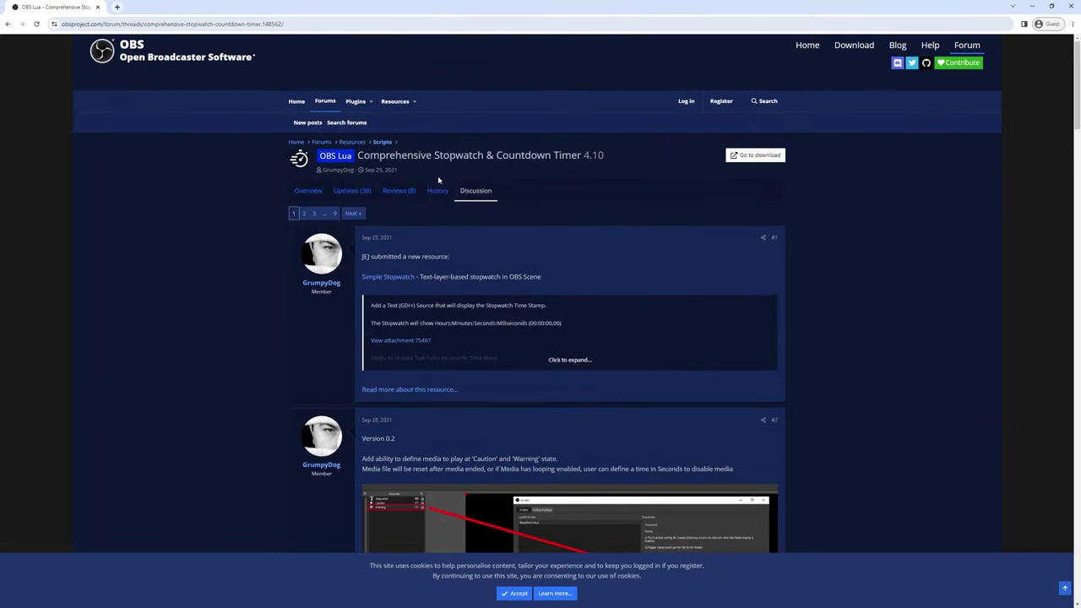
left_click(354, 191)
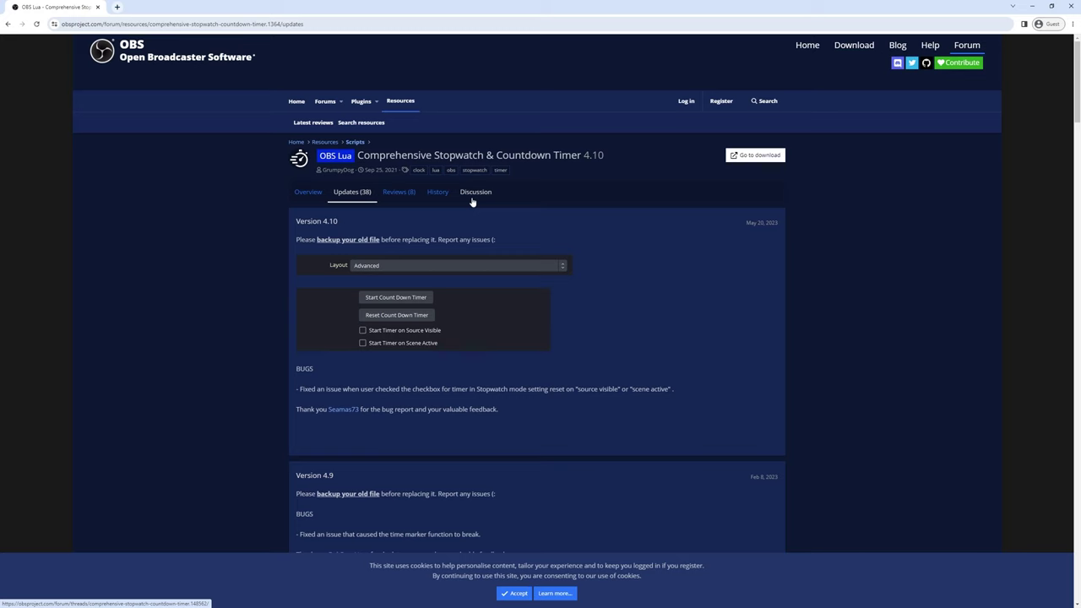
left_click(1033, 6)
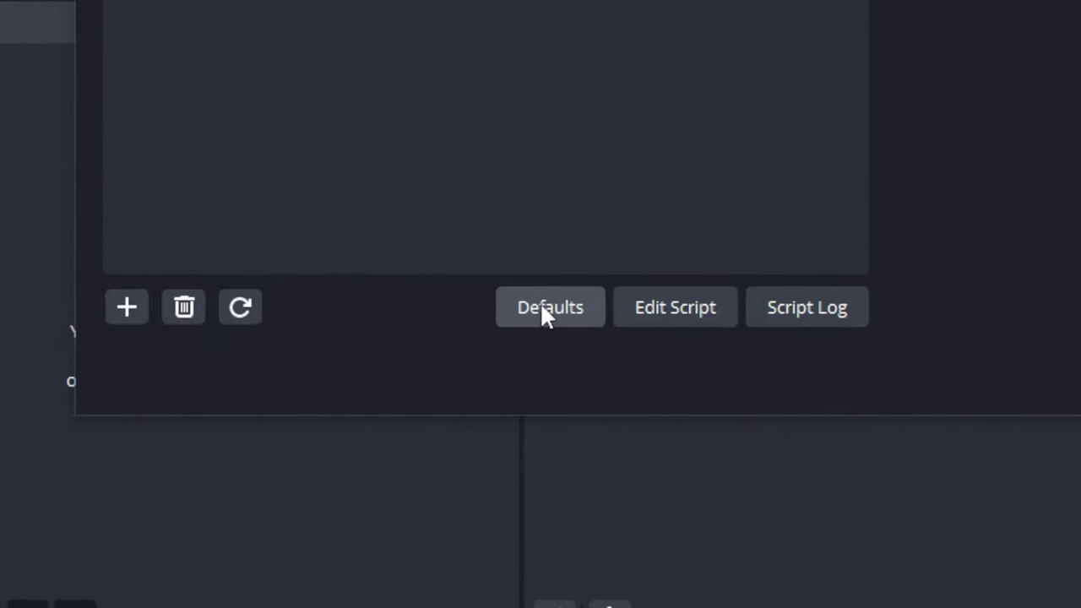
- Restore the StopWatch.lua Advanced Timer settings to defaults: Count Up mode and Basic layout
left_click(543, 313)
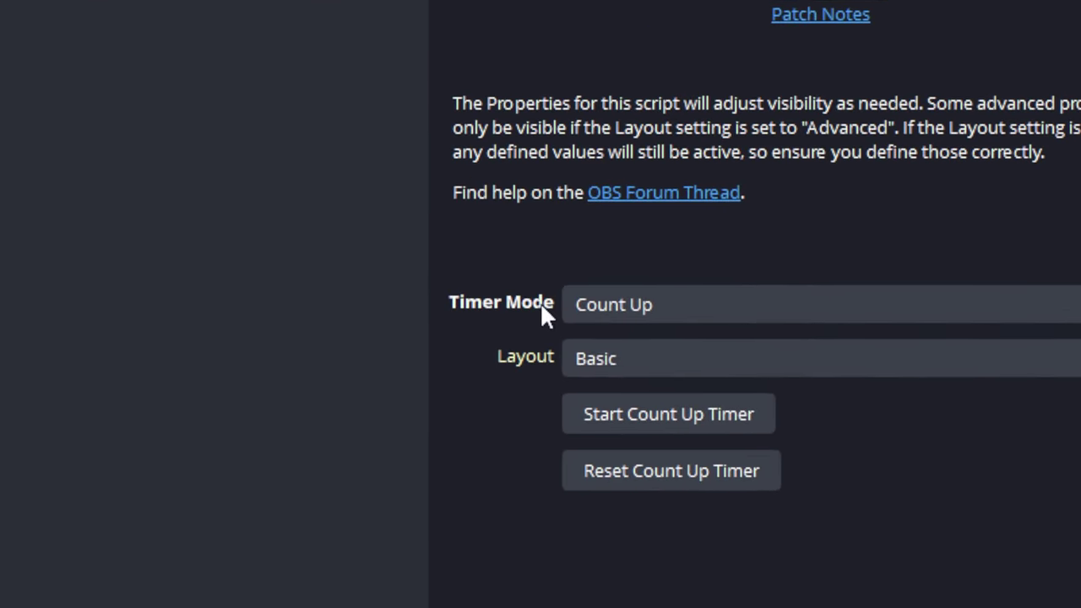
- Keep the timer mode on Count Up and switch the script layout to Advanced
left_click(613, 305)
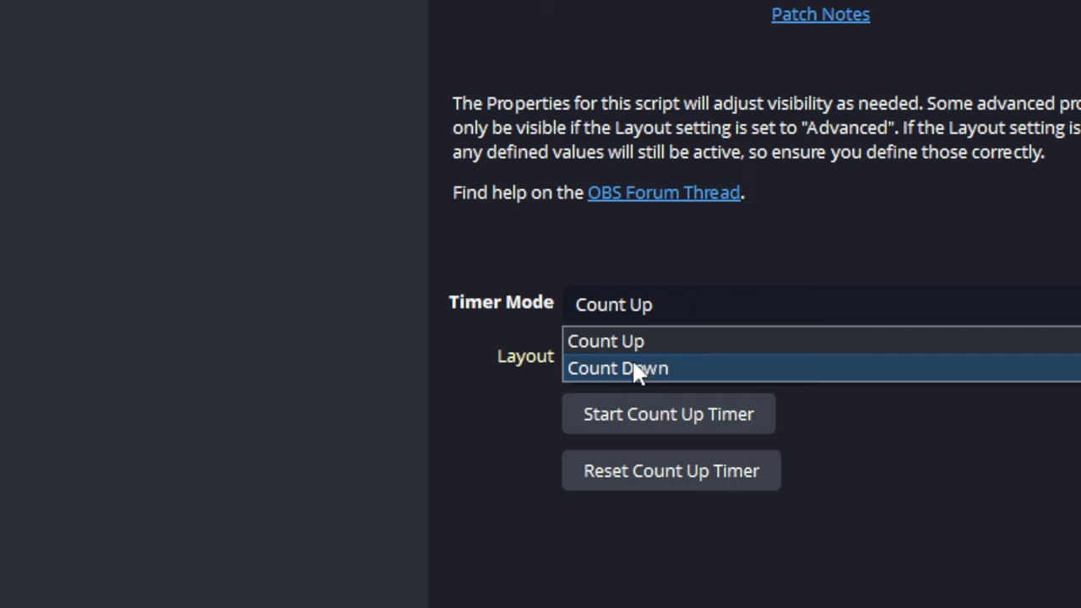
left_click(618, 342)
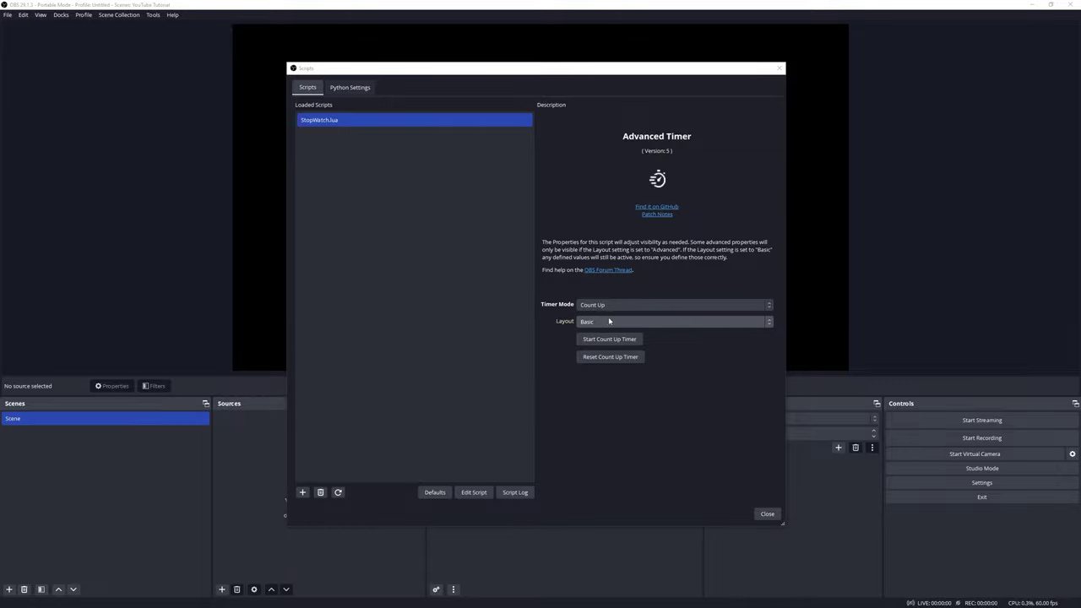
left_click(557, 324)
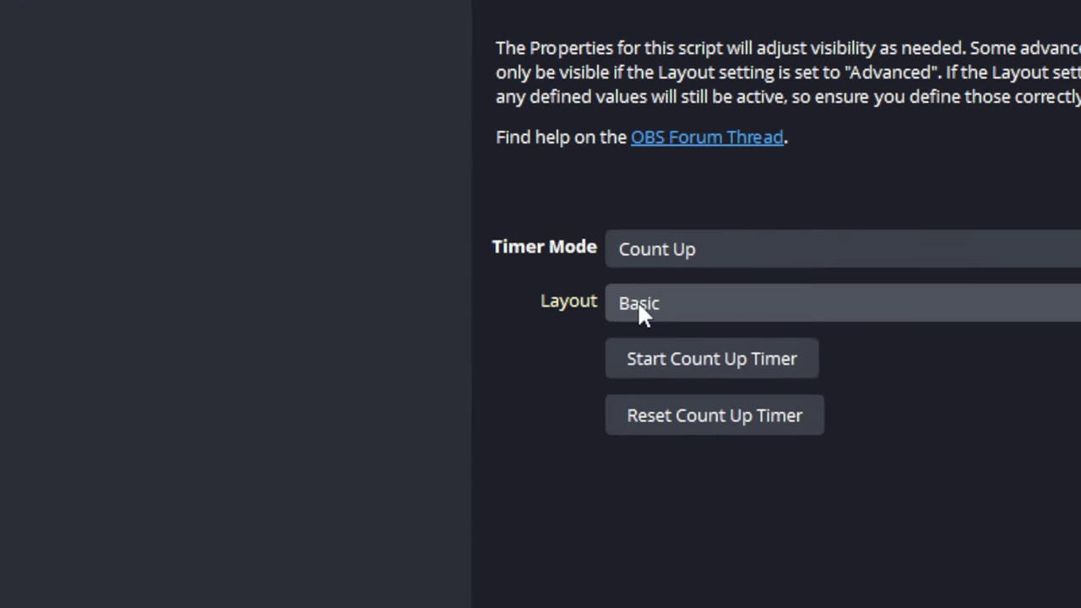
left_click(588, 325)
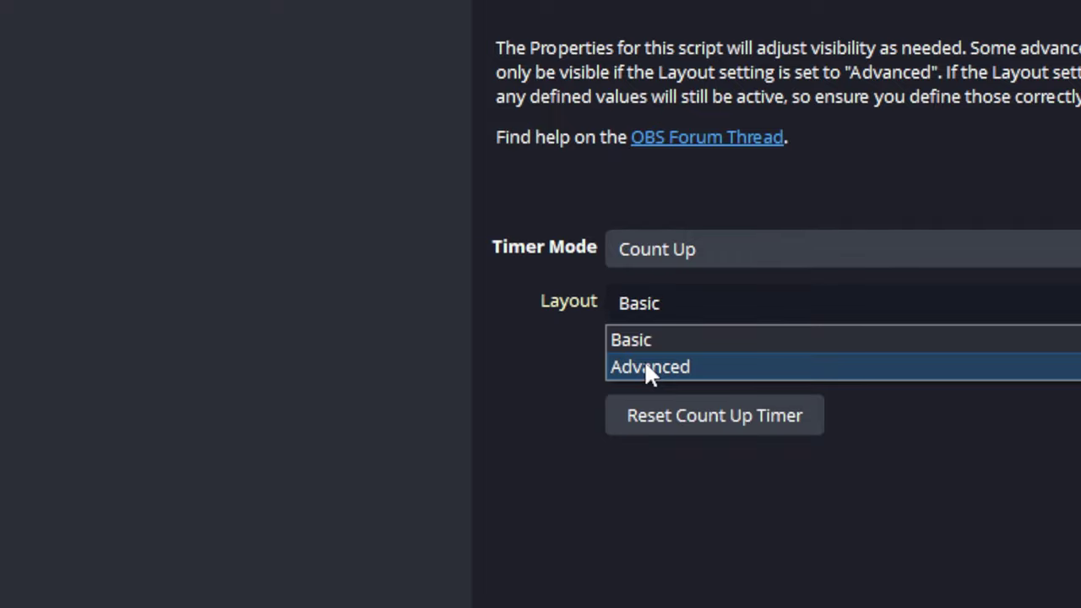
left_click(644, 365)
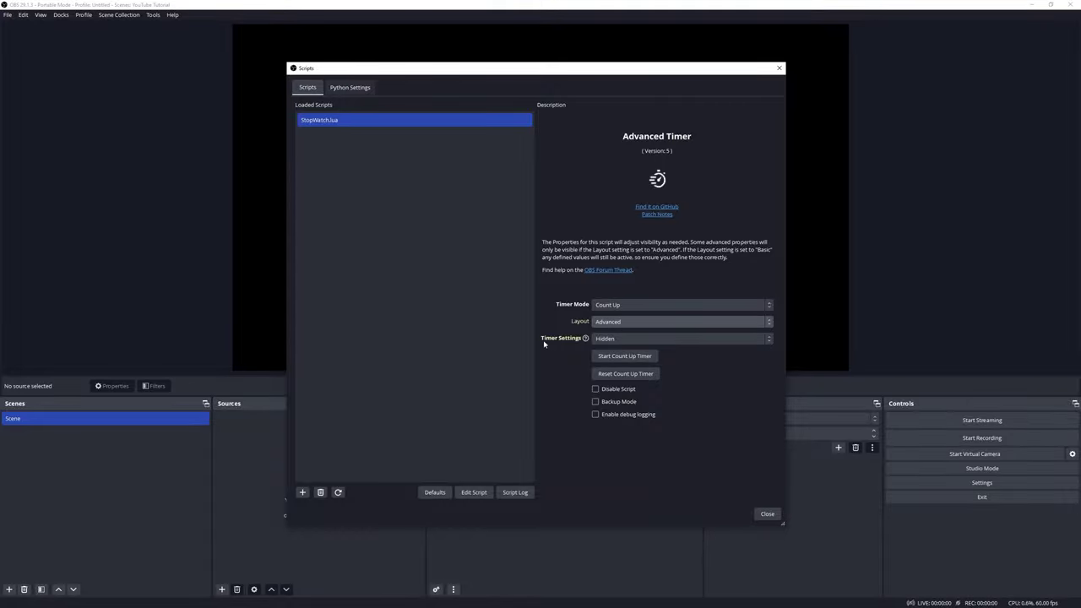
- Set Timer Settings to Expanded, exposing the unset Timer Source option
mouse_move(550, 344)
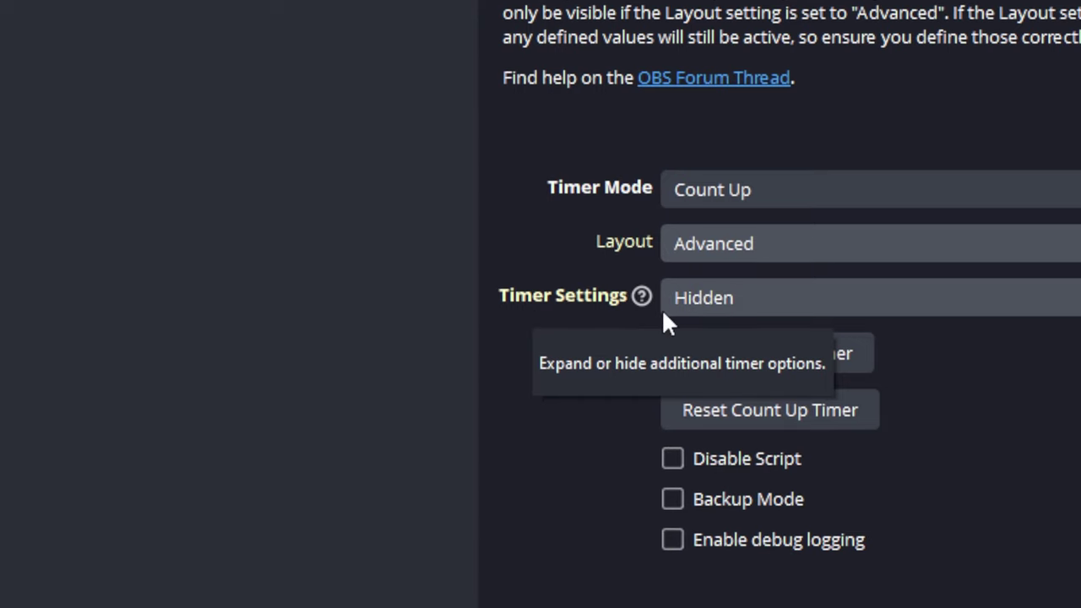
left_click(714, 301)
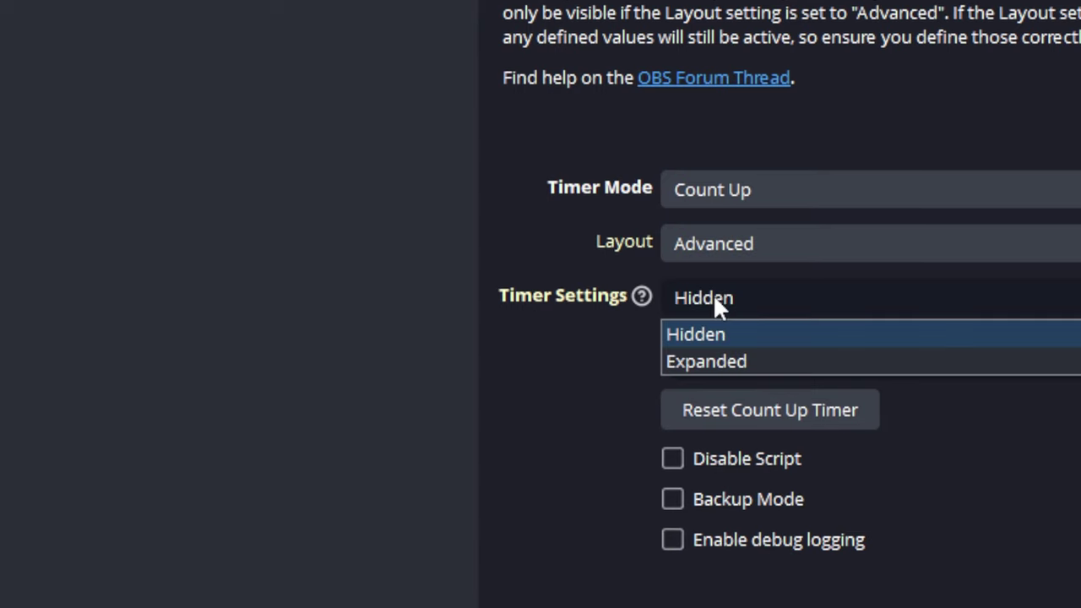
left_click(712, 362)
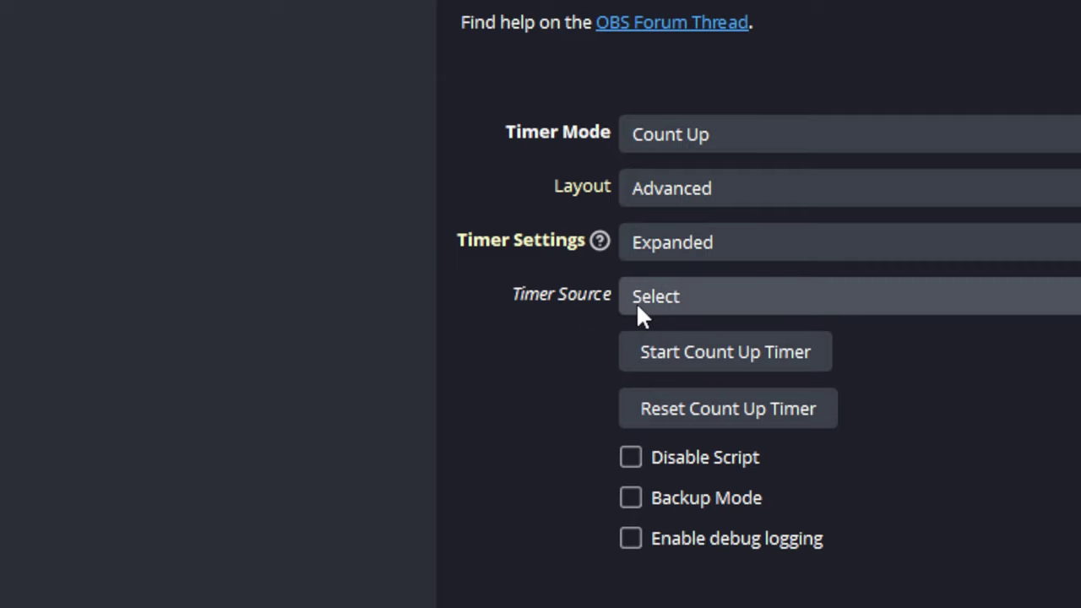
- Confirm the Timer Source list has no text sources yet, then close the Scripts window
left_click(712, 296)
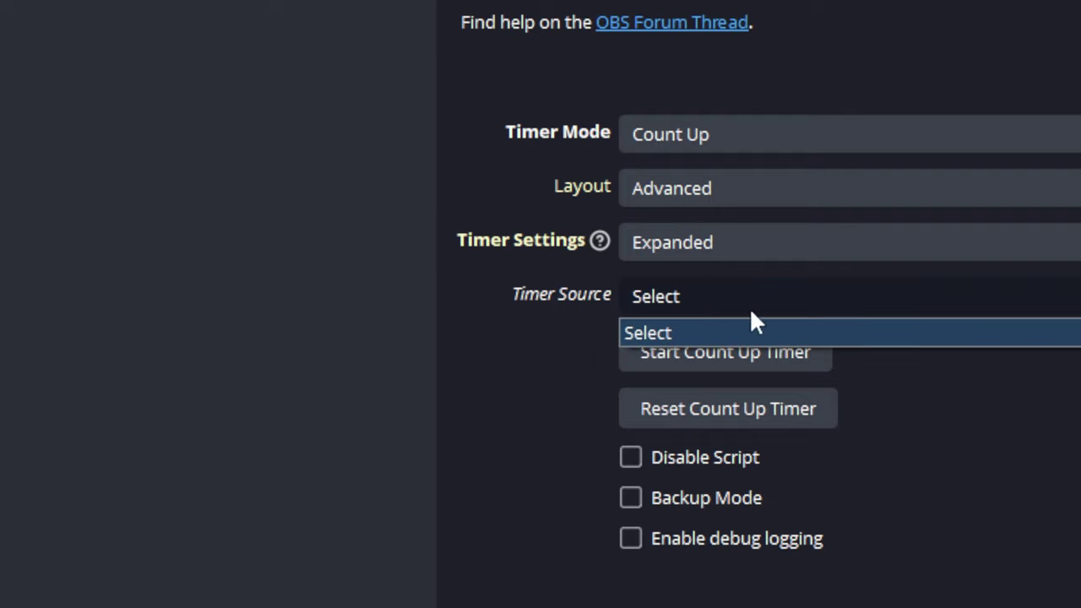
left_click(657, 332)
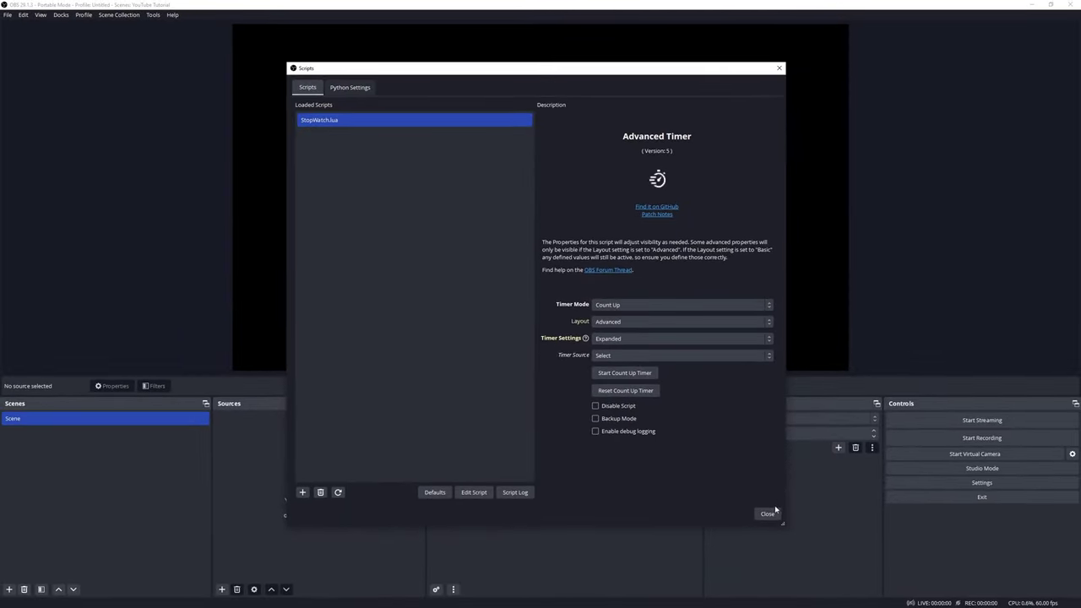
left_click(762, 513)
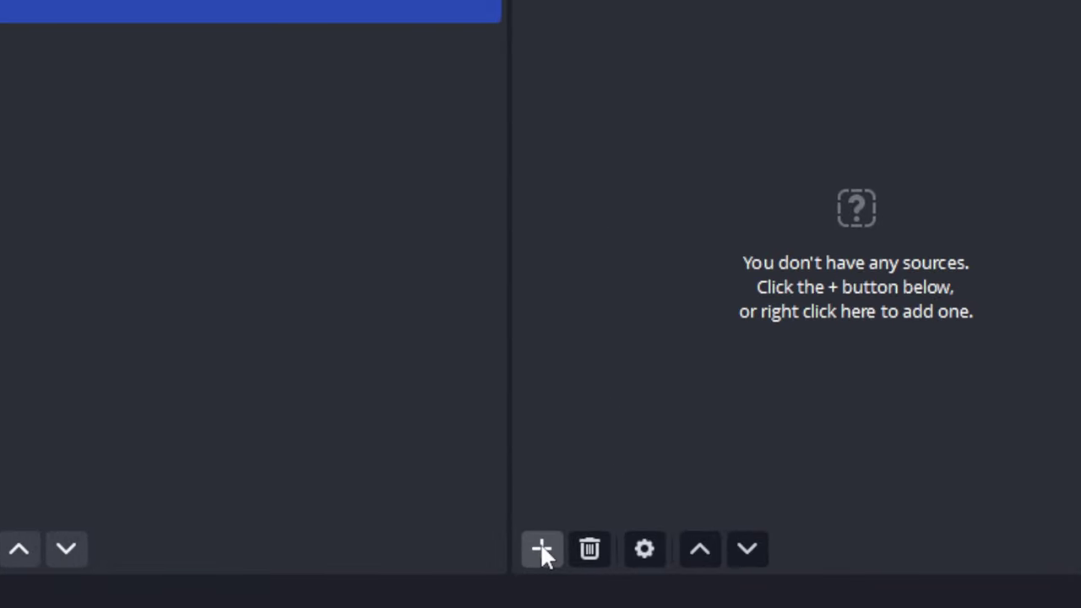
- Add a Text (GDI+) source named 'Timer 1' to the scene
left_click(541, 549)
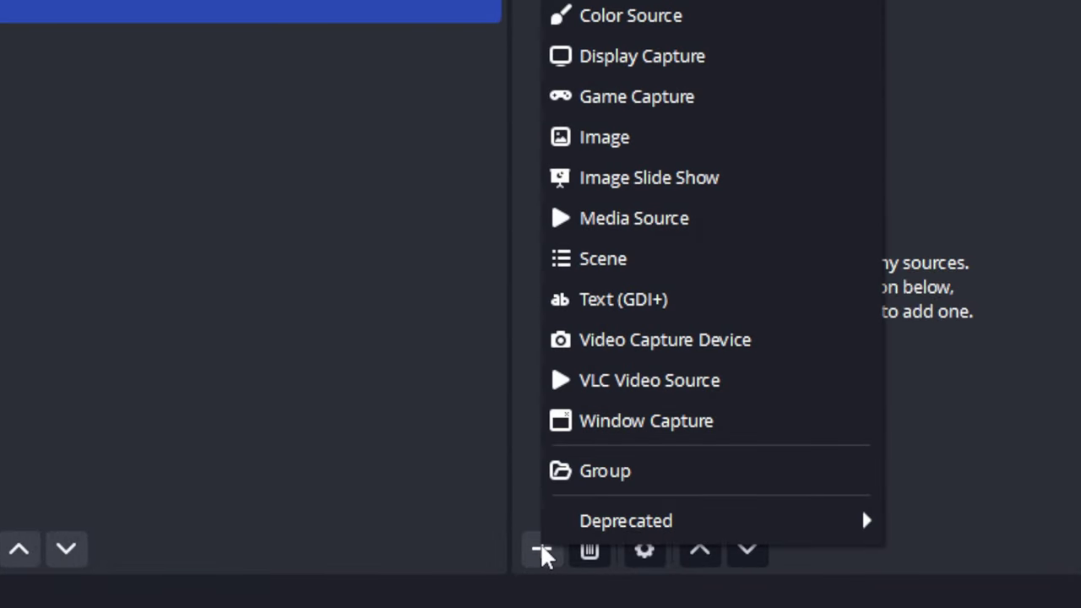
left_click(636, 302)
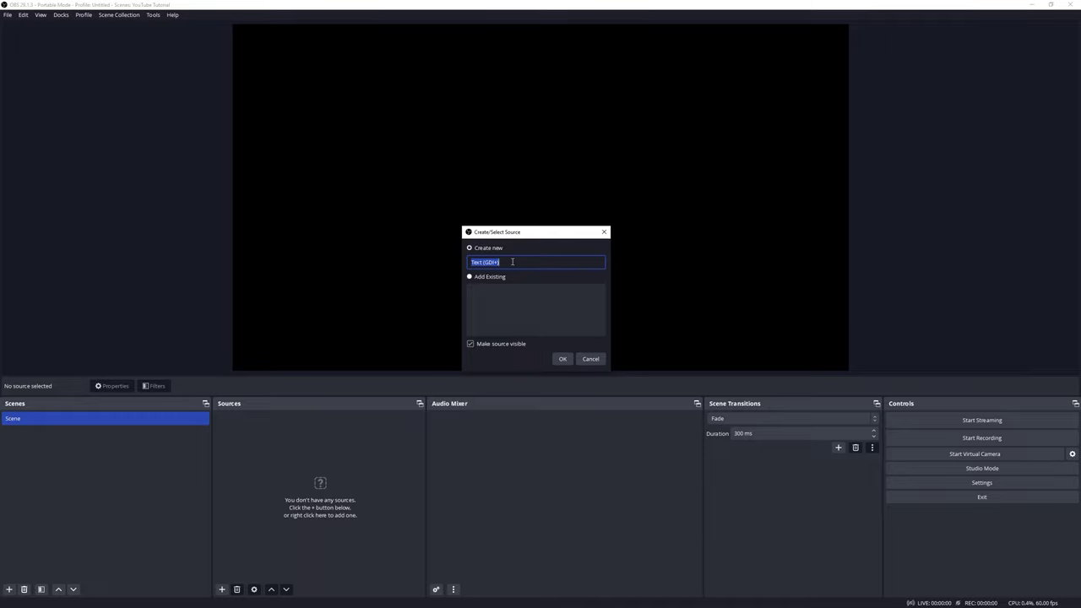
type("Timer 1")
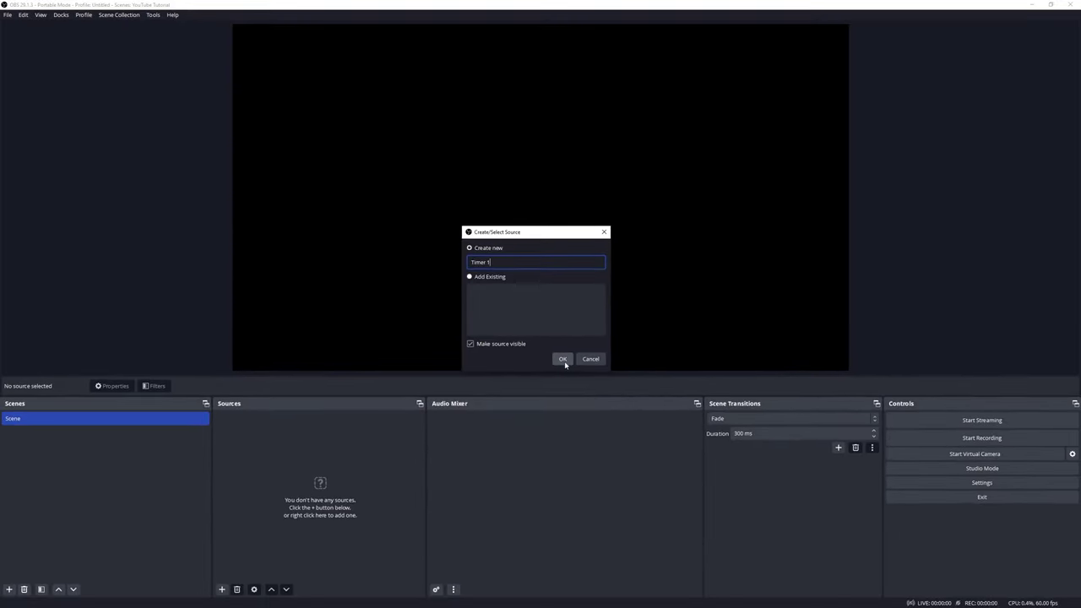
left_click(668, 552)
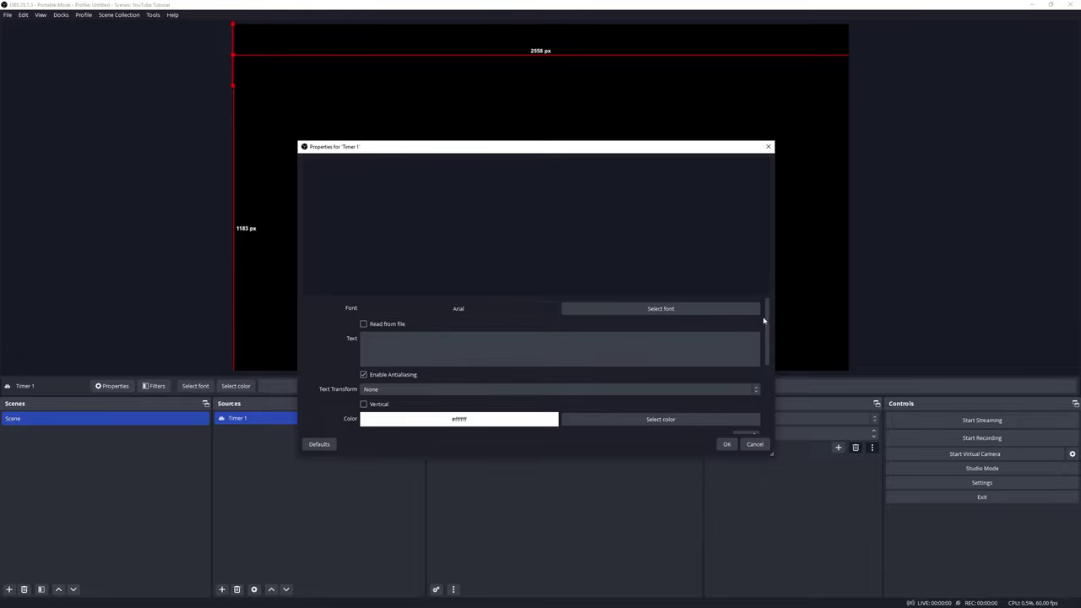
- Set Timer 1's font to Arial Regular at size 125
left_click_drag(768, 313, 770, 315)
left_click(400, 337)
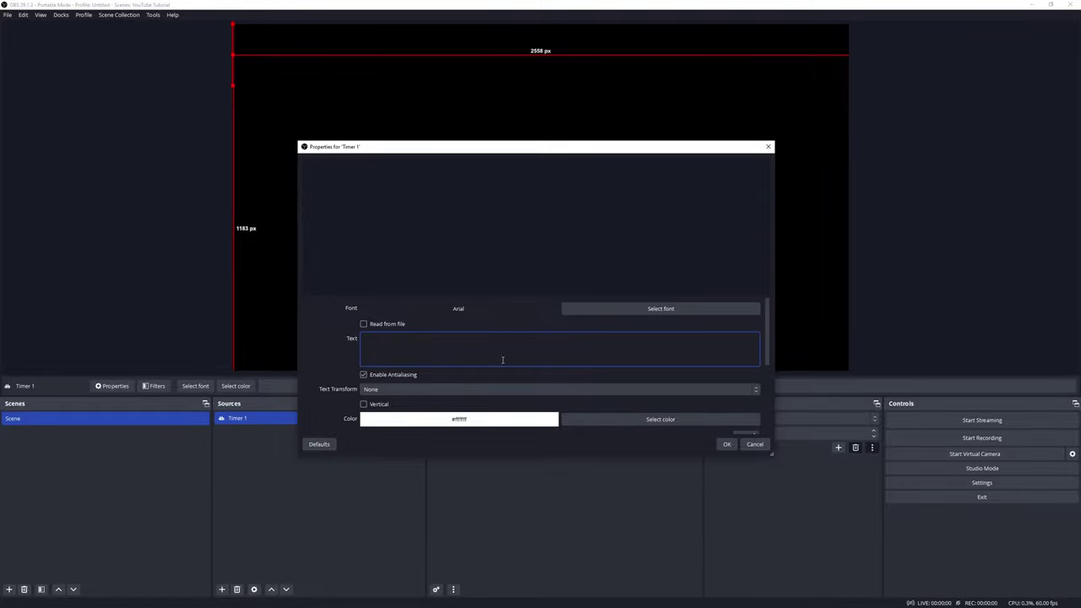
left_click(668, 309)
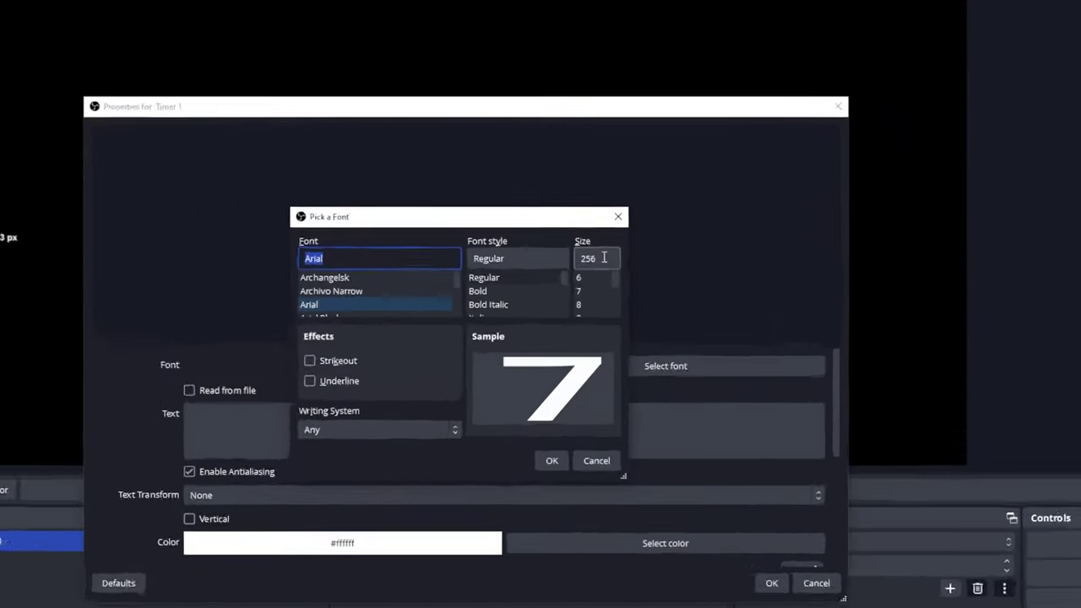
left_click_drag(619, 243, 604, 242)
type("125")
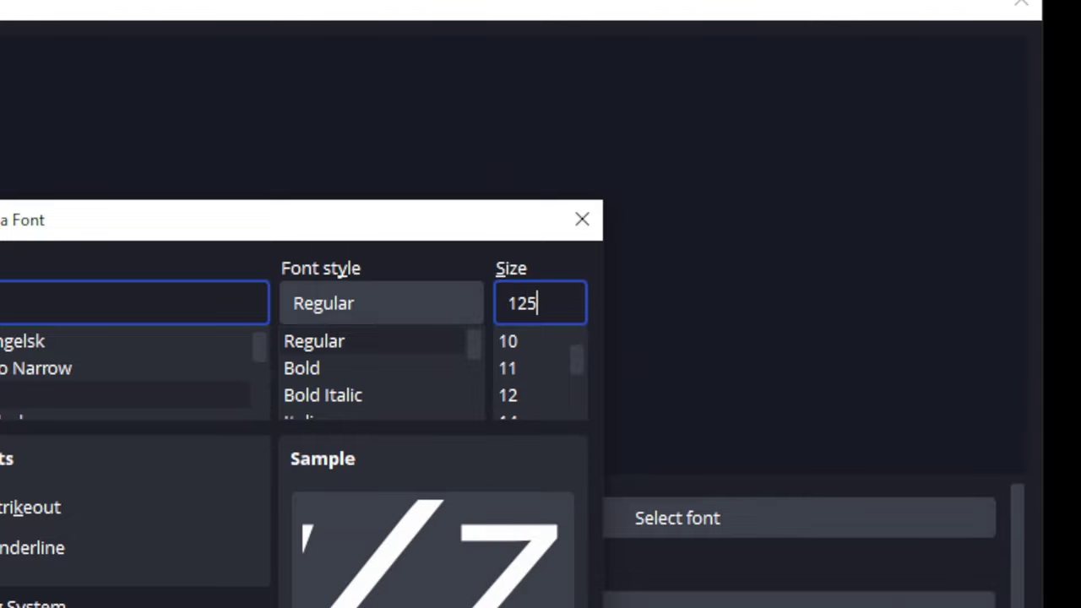
key("Return")
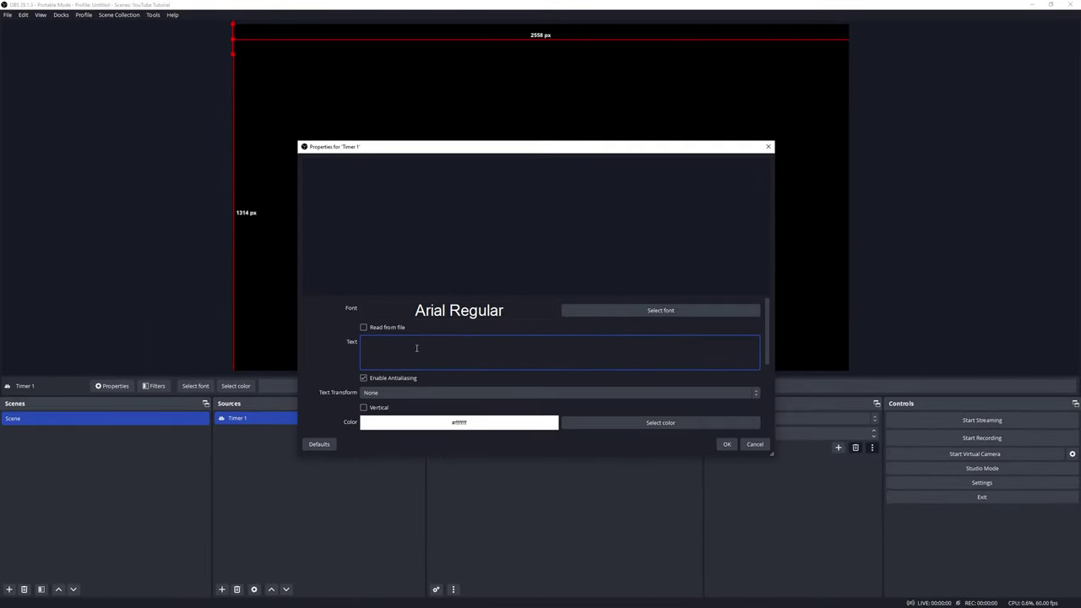
- Enter 'Timer' as the source text, apply it, and centre it on the canvas
type("Text")
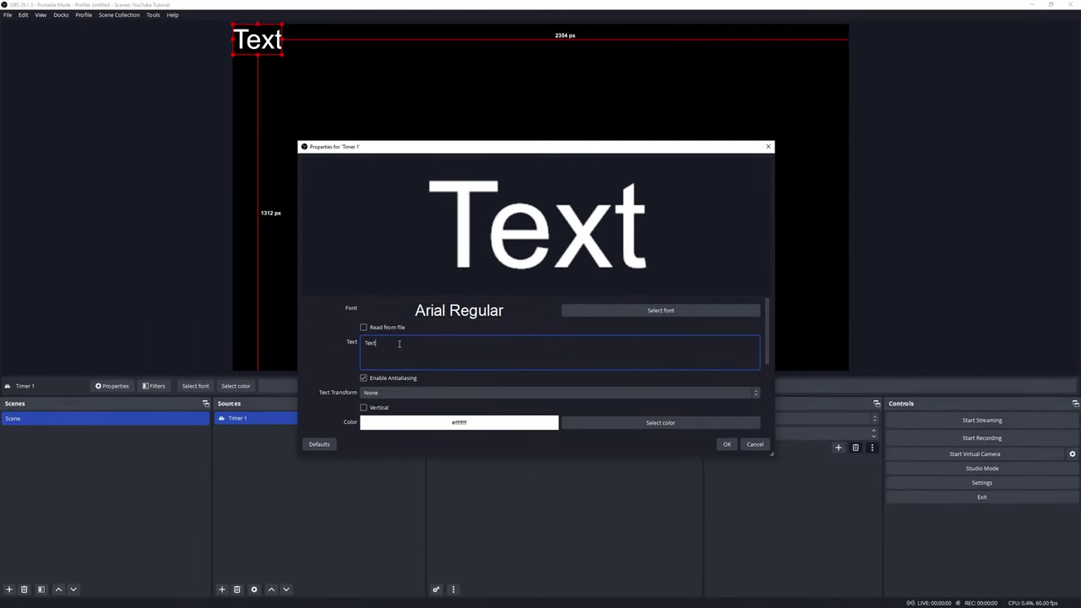
key("ctrl+a")
type("Timer")
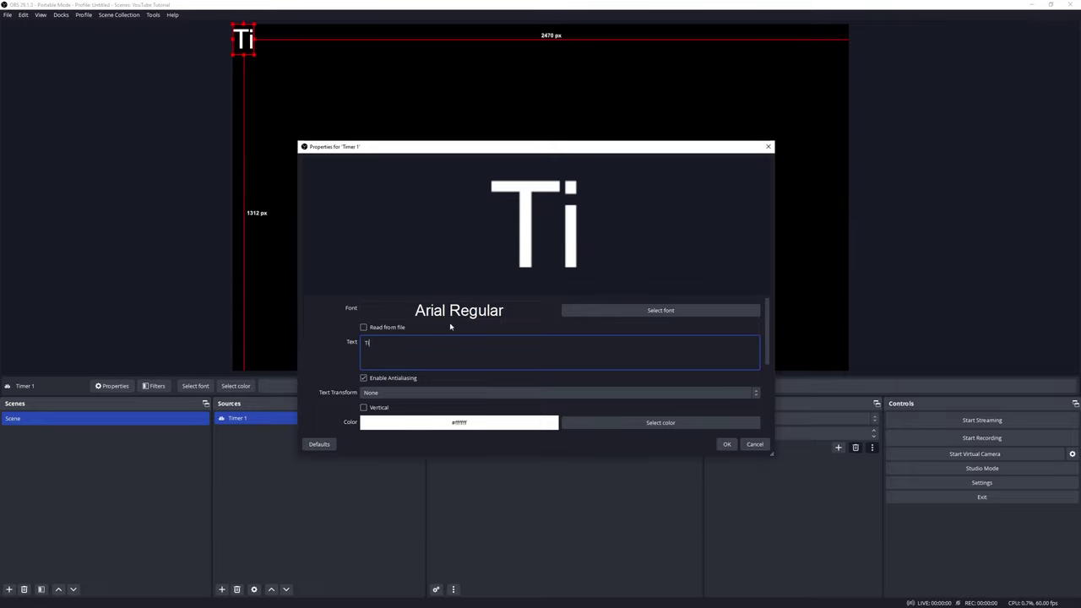
left_click(727, 444)
left_click_drag(275, 48, 585, 217)
left_click(615, 224)
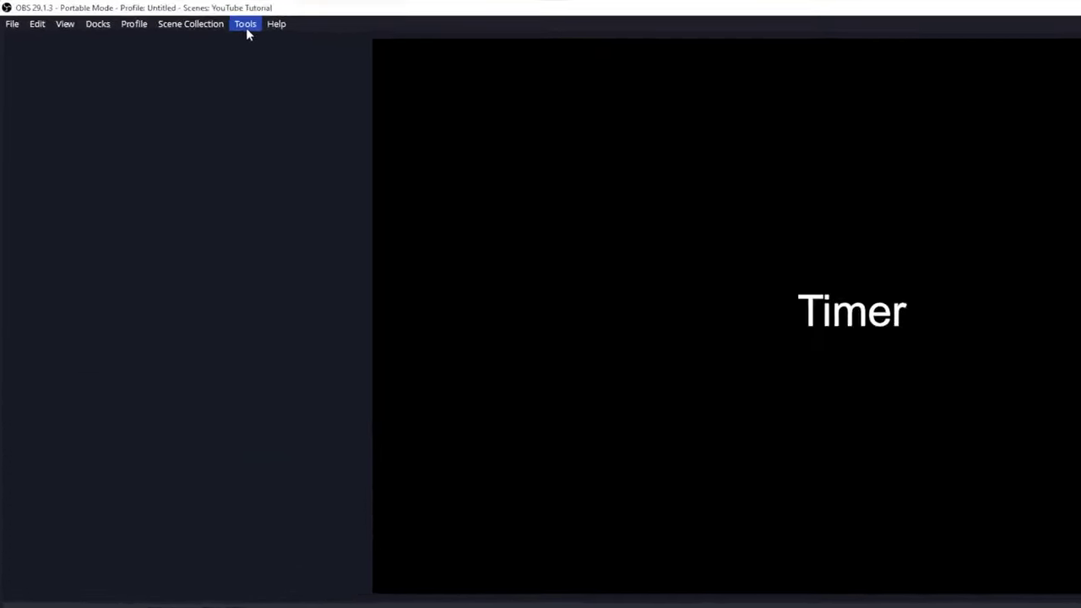
- Reopen the Scripts window and check the Timer Source list, leaving it unchanged
left_click(156, 18)
left_click(517, 259)
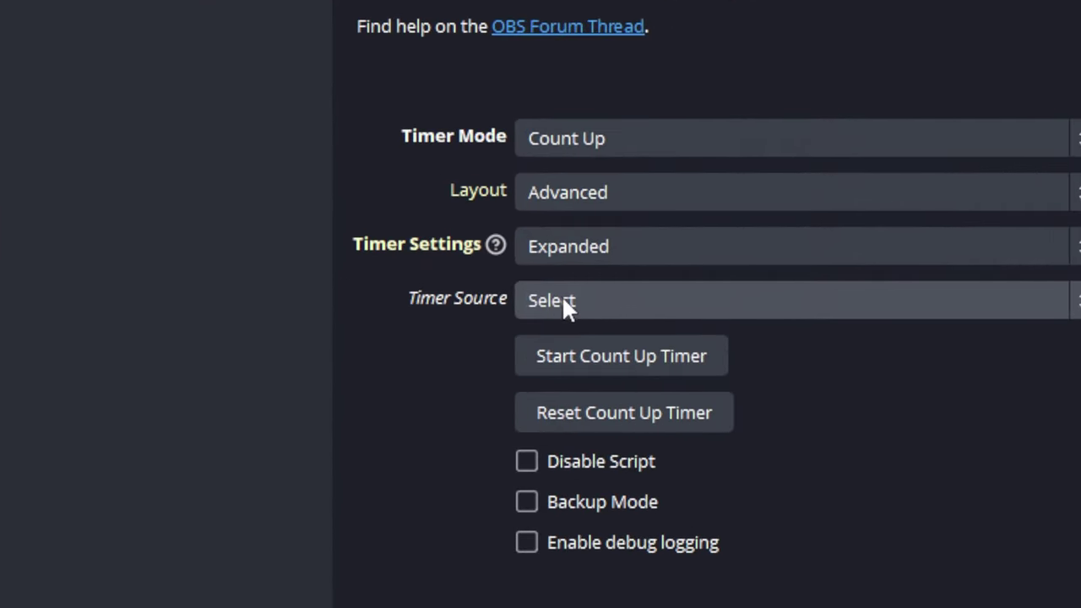
left_click(571, 302)
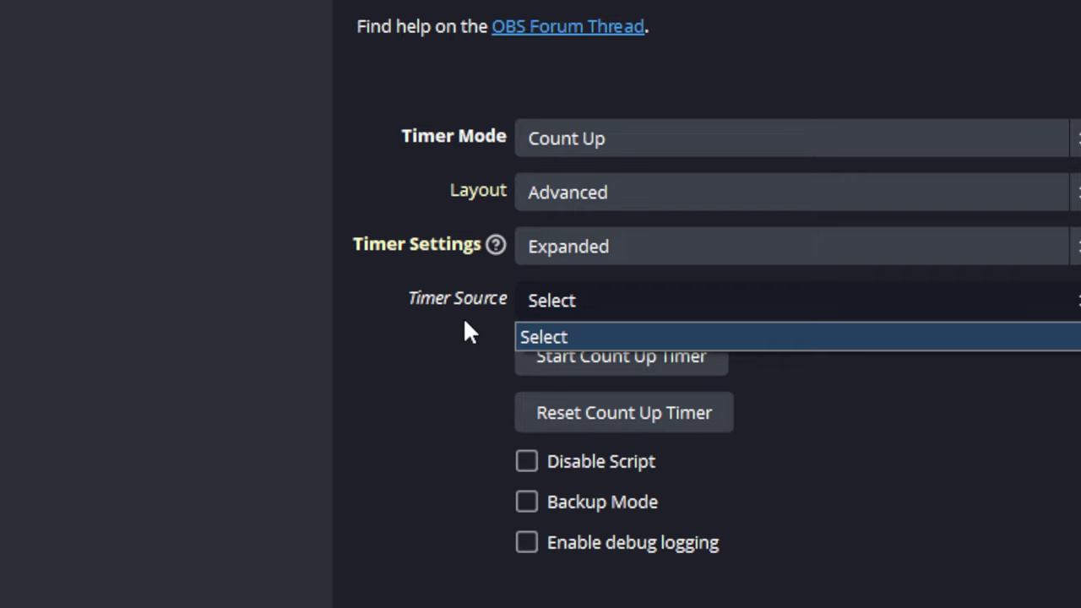
left_click(584, 336)
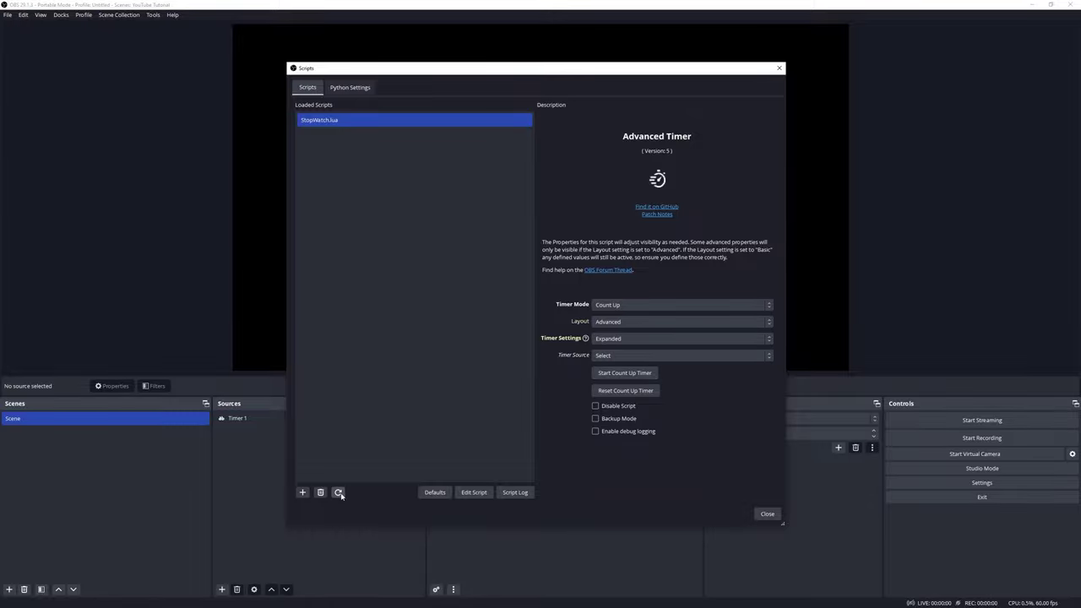
- Reload the script, set Timer Source to Timer 1, and scroll through the settings
left_click(340, 492)
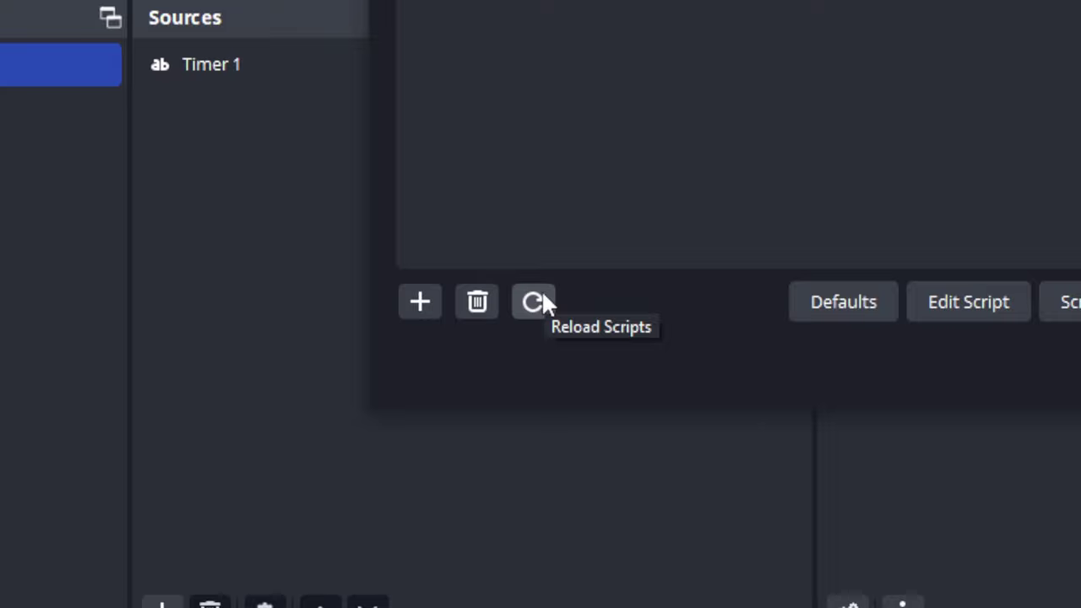
left_click(542, 293)
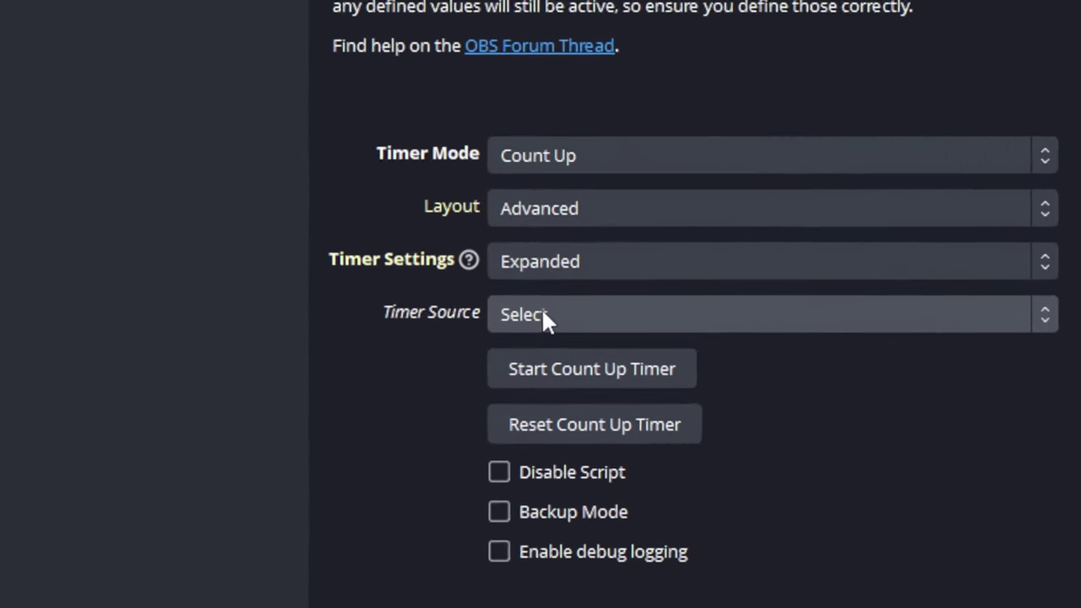
left_click(605, 353)
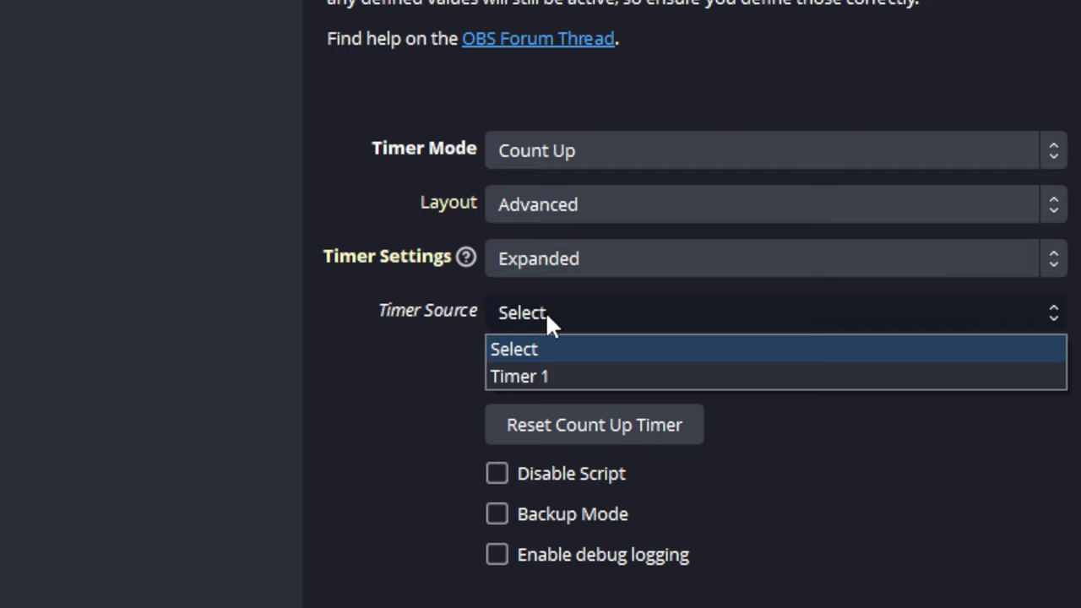
left_click(546, 376)
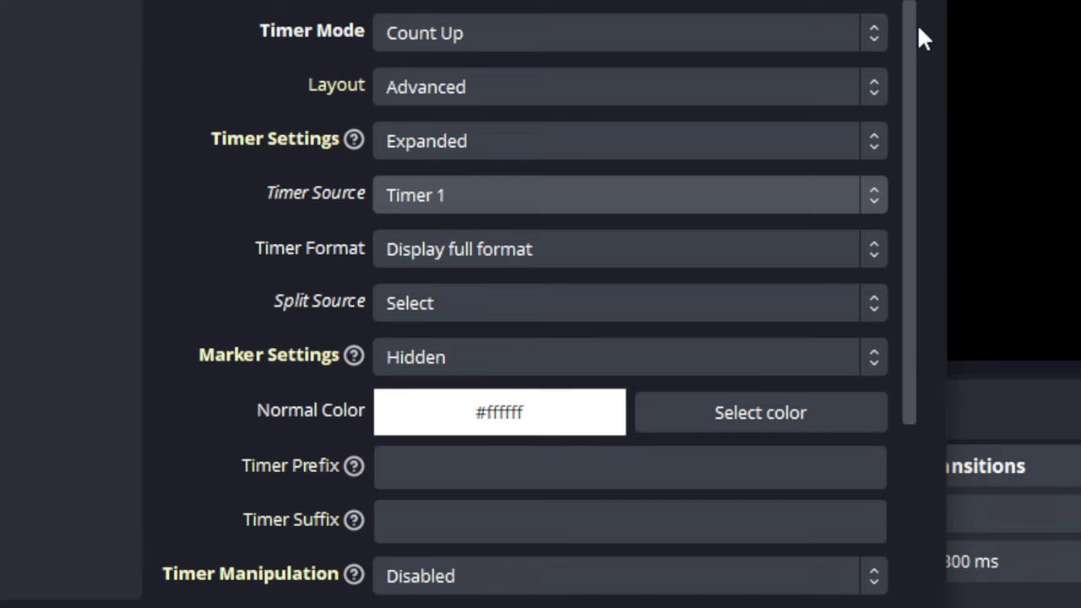
left_click_drag(911, 31, 900, 311)
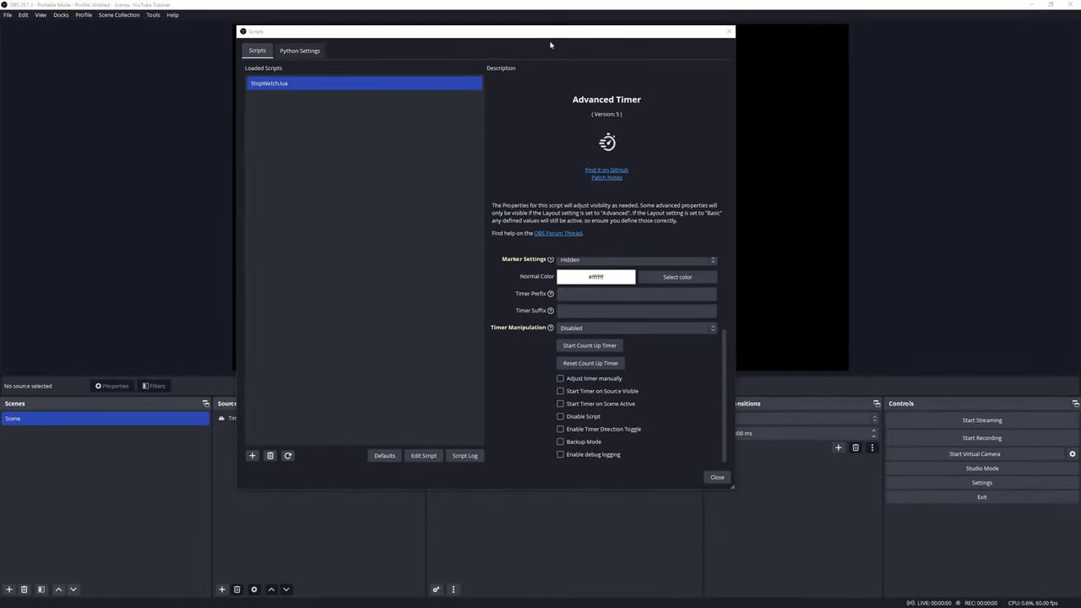
- Move and resize the Scripts window at the left so the 00:00:00,00 timer preview shows
left_click_drag(549, 39, 308, 46)
left_click_drag(507, 96, 327, 96)
left_click_drag(304, 45, 364, 26)
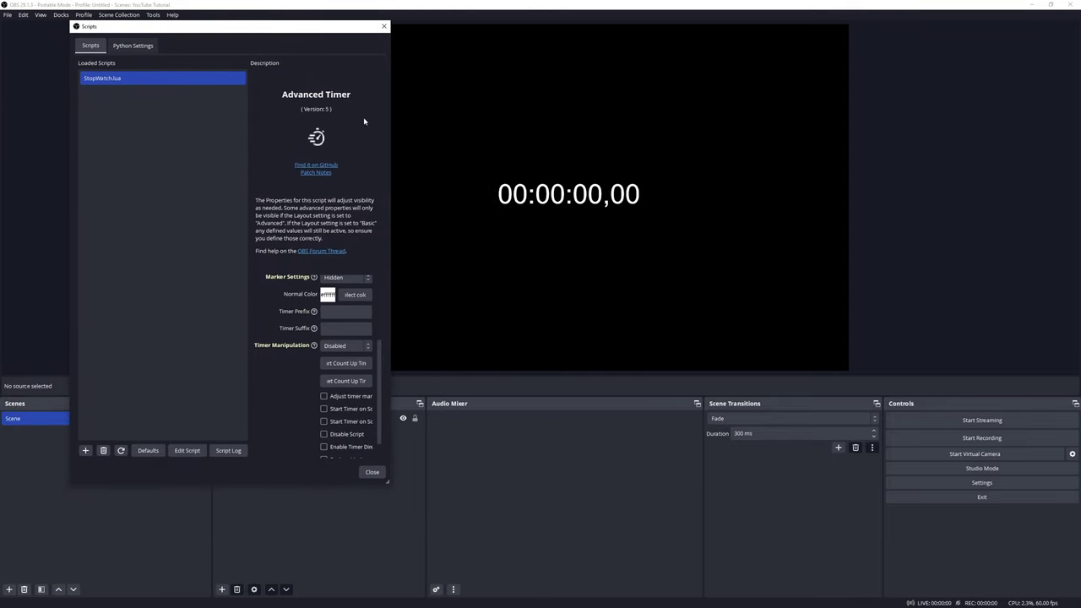
left_click_drag(390, 121, 475, 125)
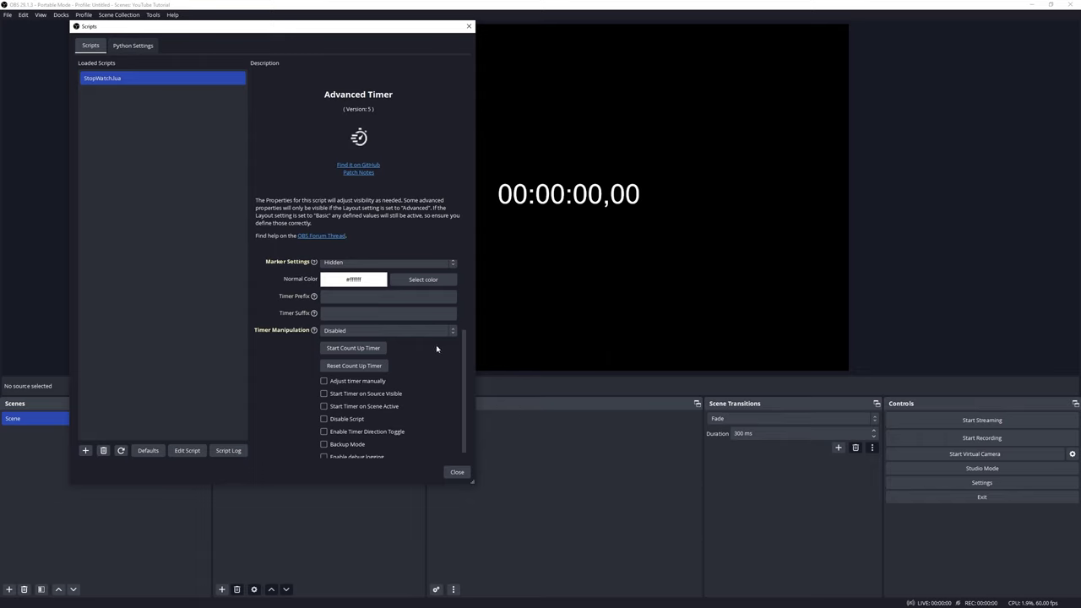
scroll(468, 365, "up", 3)
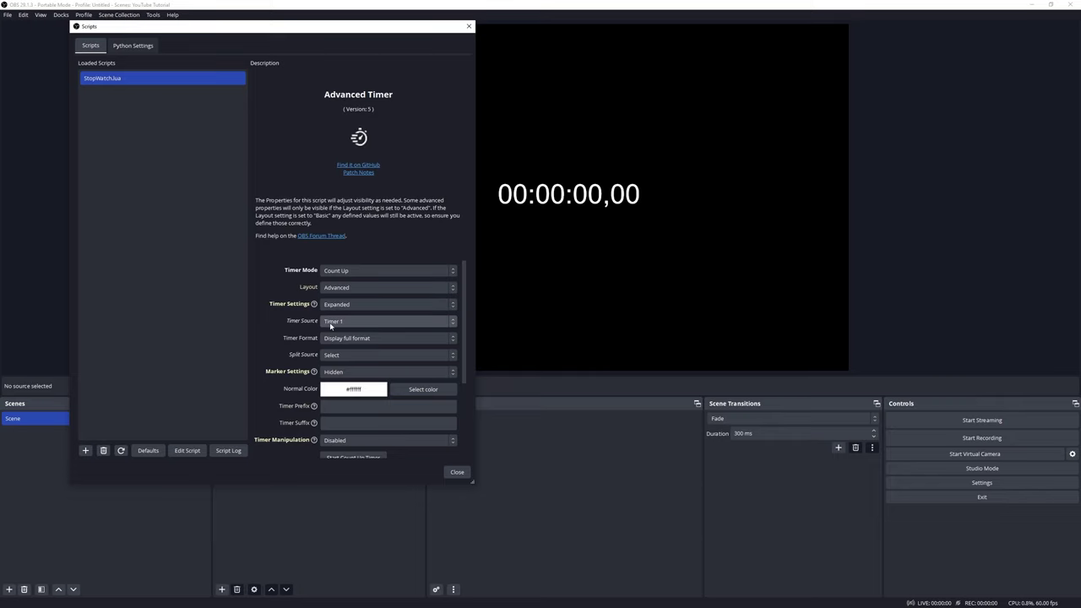
left_click(503, 205)
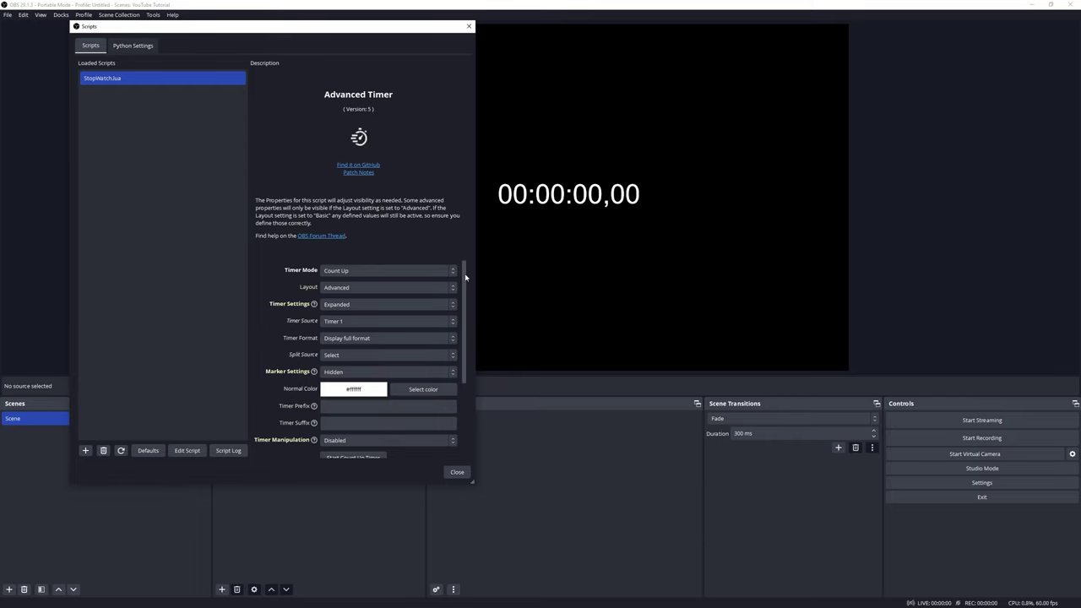
left_click_drag(466, 272, 463, 375)
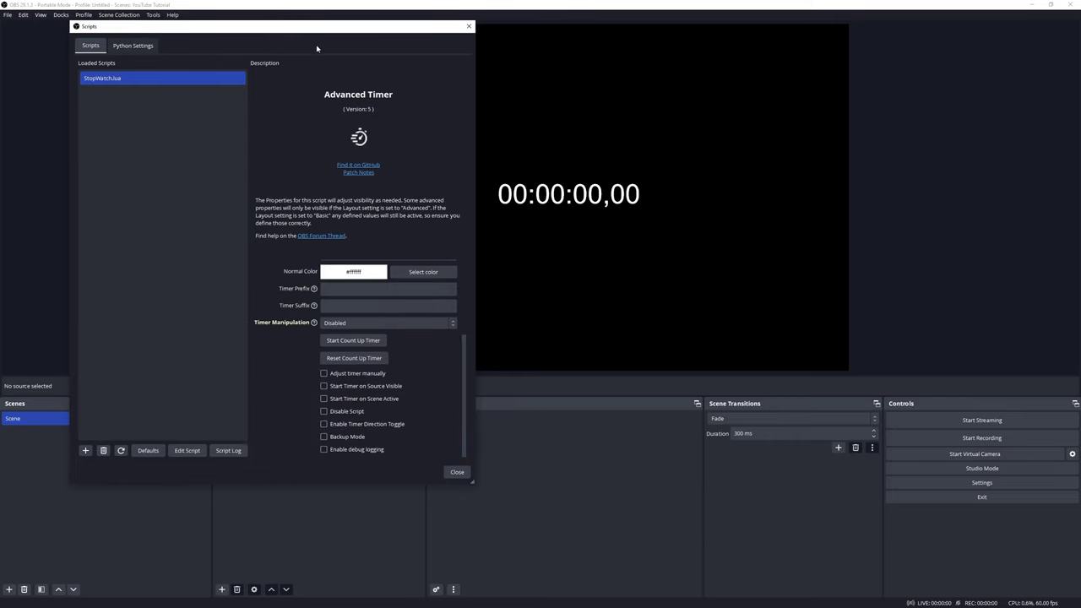
left_click_drag(307, 31, 277, 36)
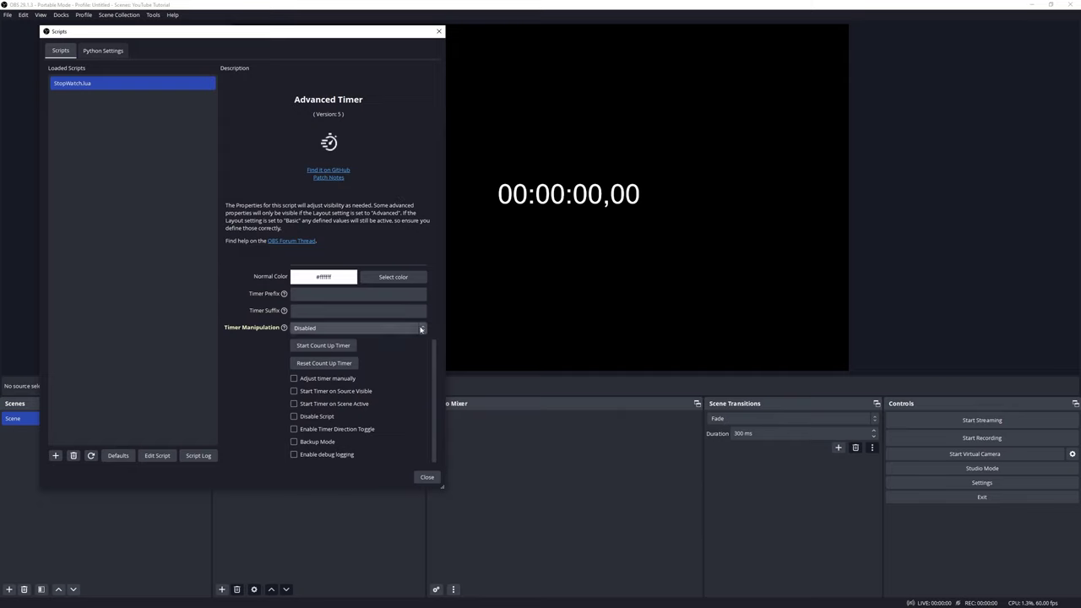
- Start, pause, resume, then reset the count-up stopwatch to 00:00:00,00 and close Scripts
left_click(321, 346)
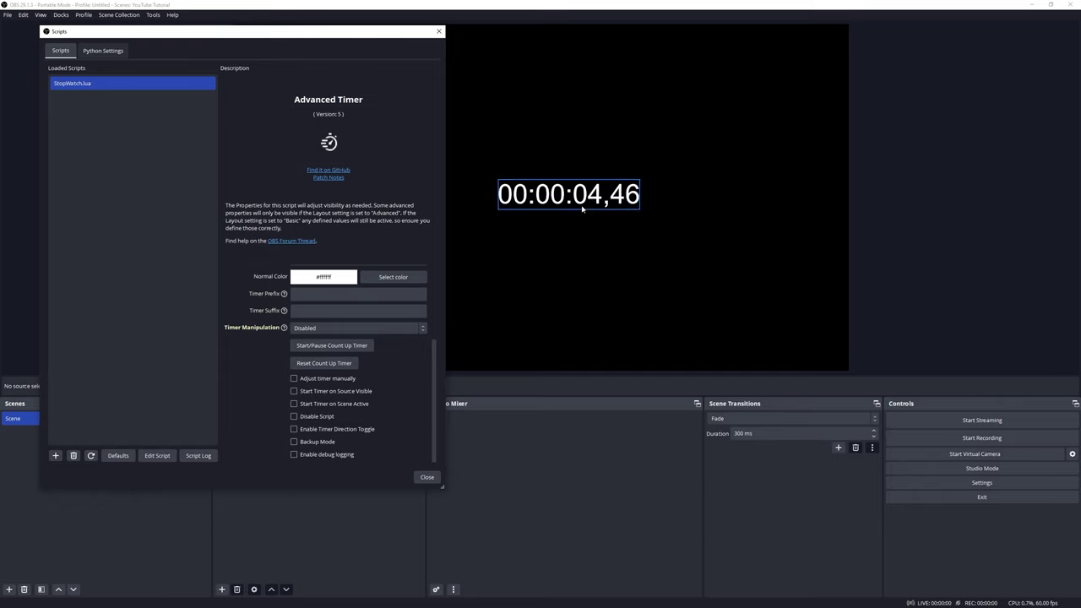
left_click(345, 346)
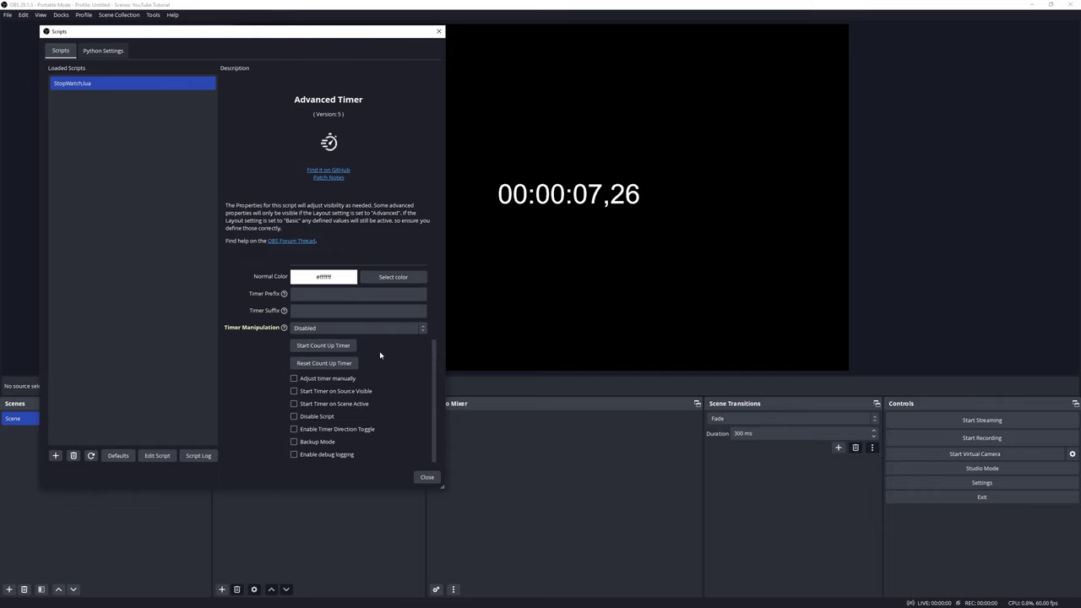
left_click(334, 348)
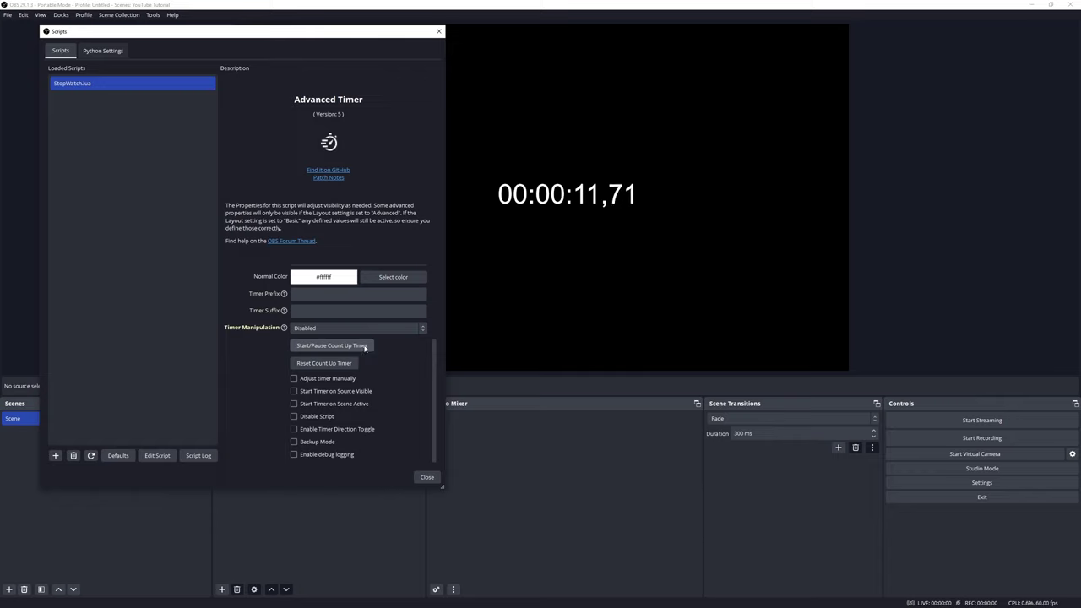
left_click(332, 367)
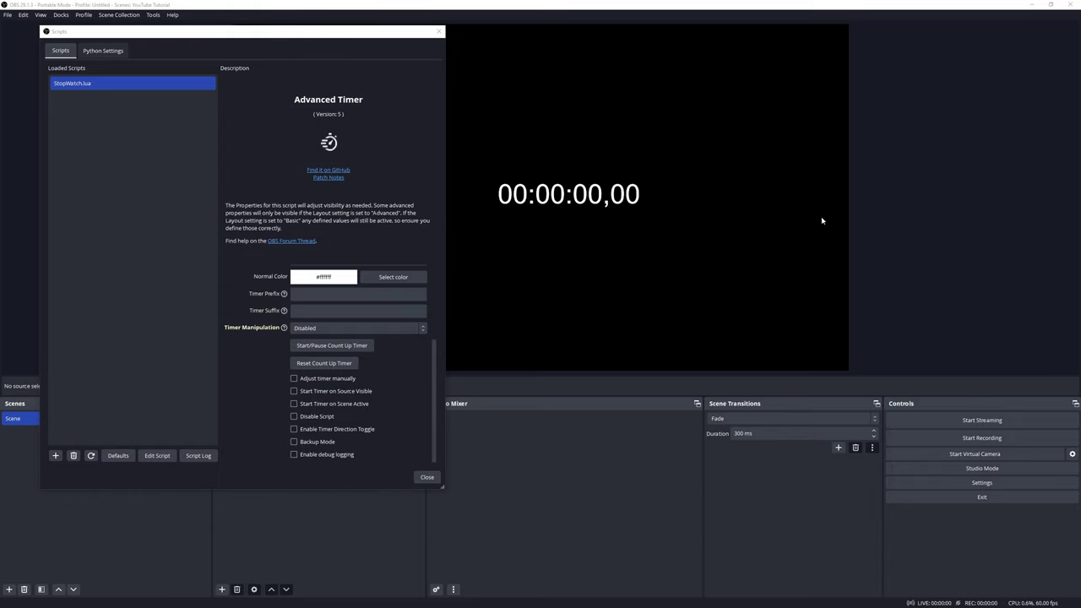
left_click(428, 477)
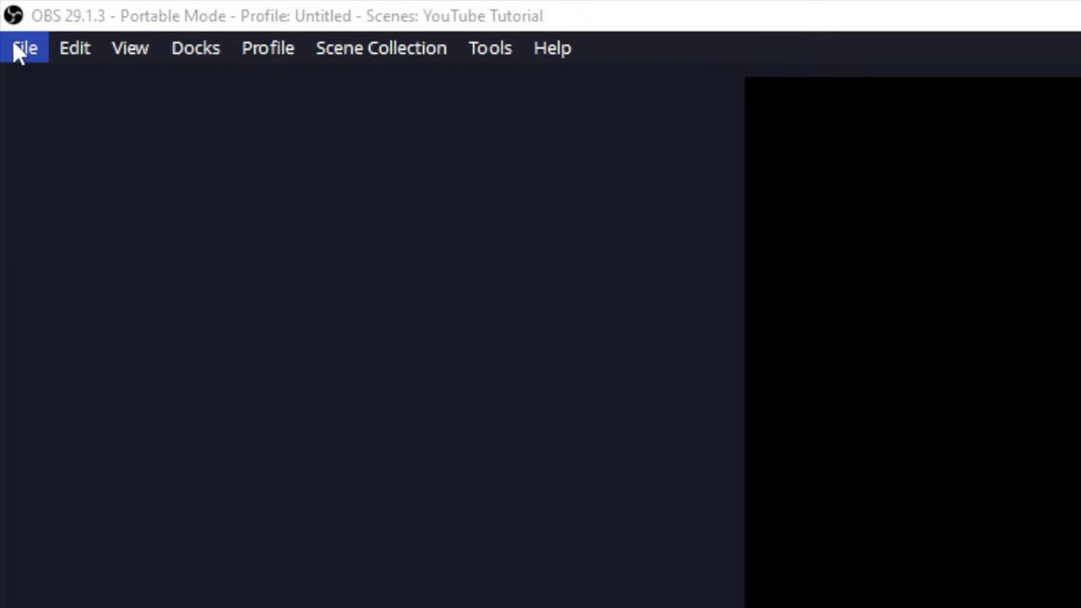
- Open File > Settings on the Hotkeys page and enlarge the Settings dialog
left_click(17, 52)
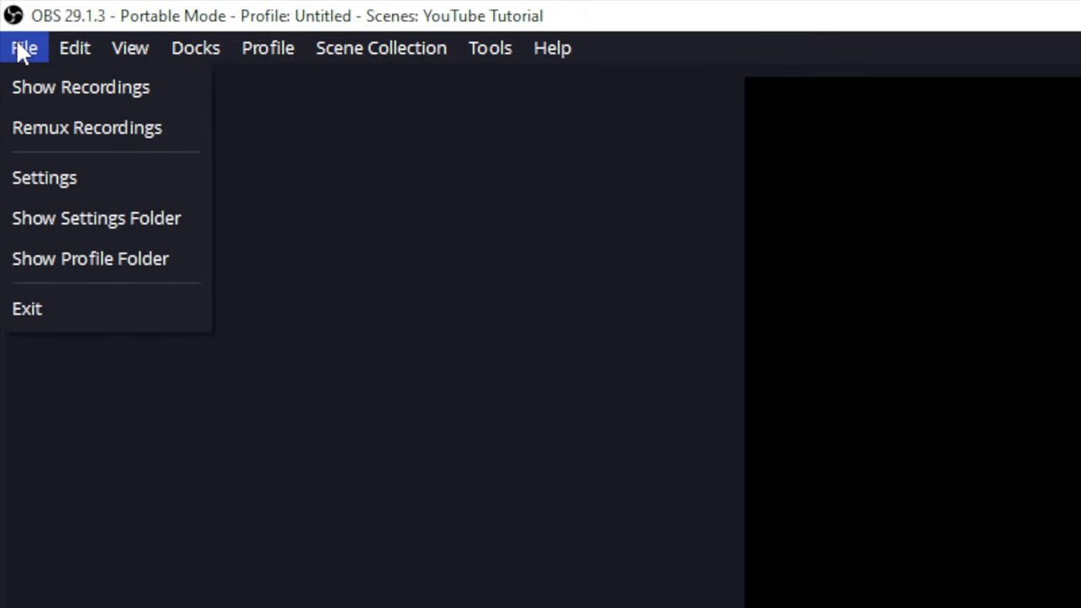
left_click(45, 169)
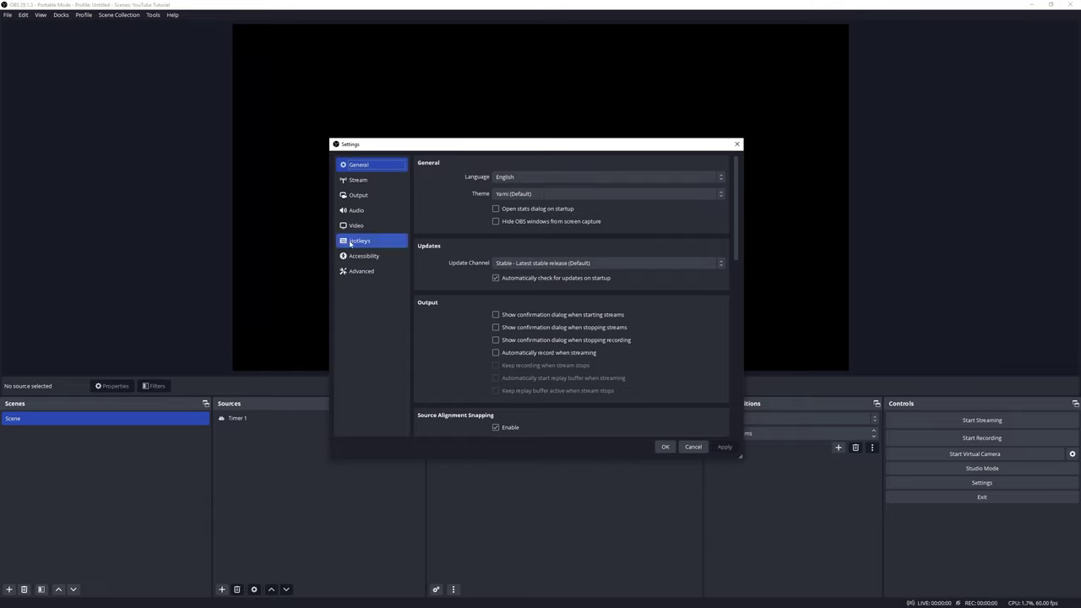
left_click(350, 243)
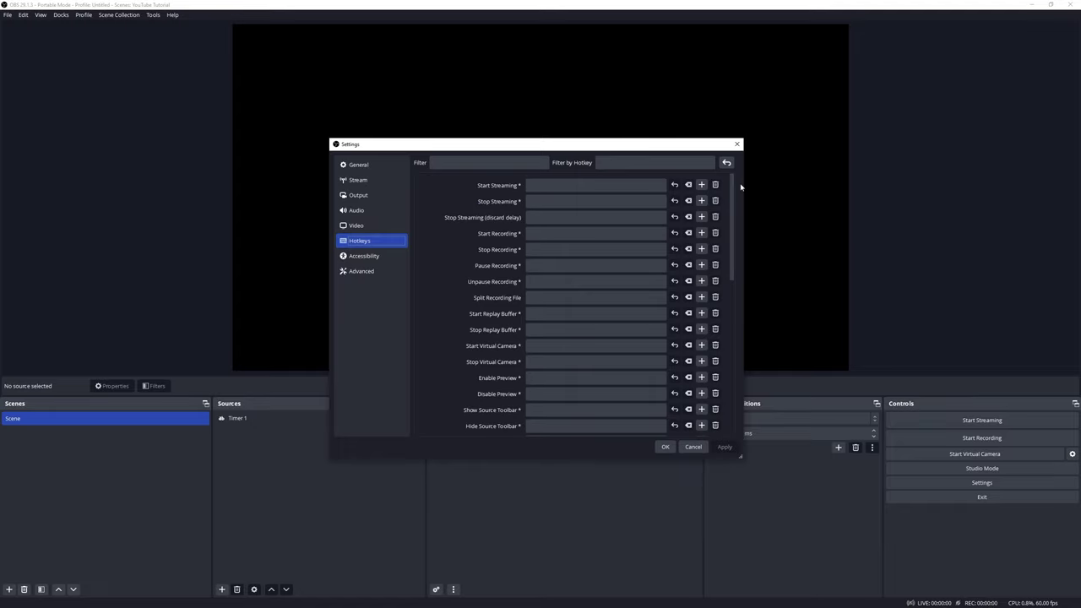
left_click_drag(744, 182, 804, 176)
left_click_drag(732, 149, 721, 57)
mouse_move(785, 103)
left_mouse_down()
mouse_move(784, 220)
mouse_move(784, 108)
left_mouse_up()
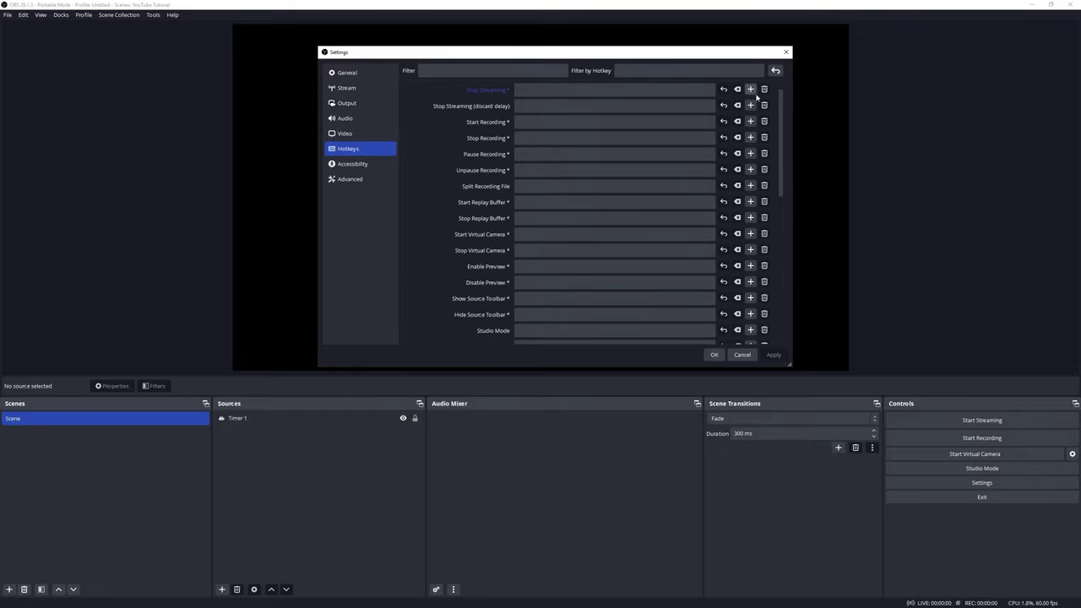
left_click_drag(779, 105, 771, 82)
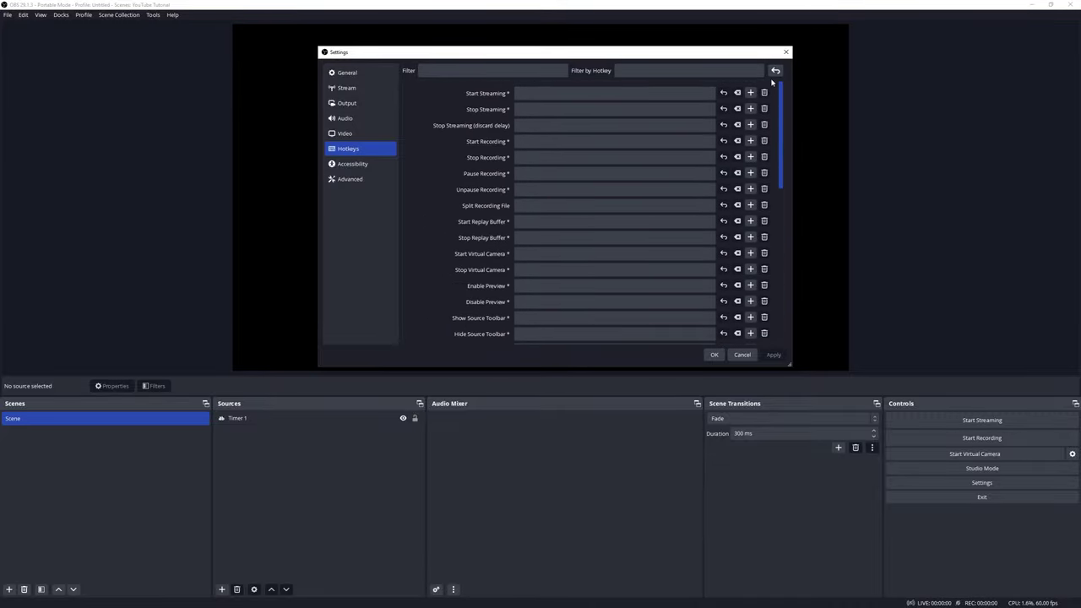
- Filter the hotkeys by 'Stopwatch' and assign Ctrl+2 to Reset StopWatch
left_click(430, 69)
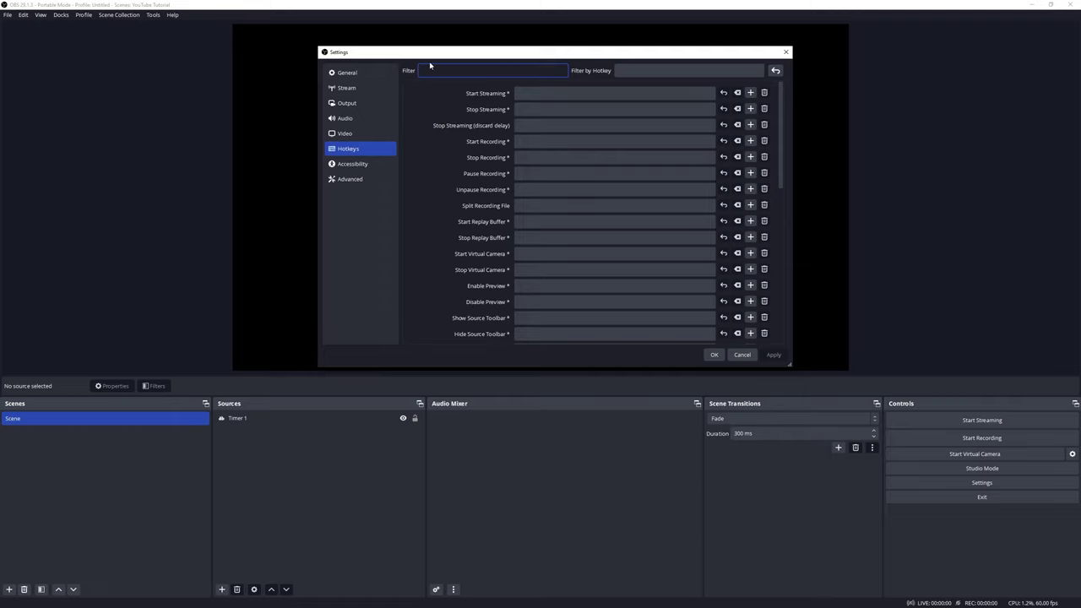
type("Stopw")
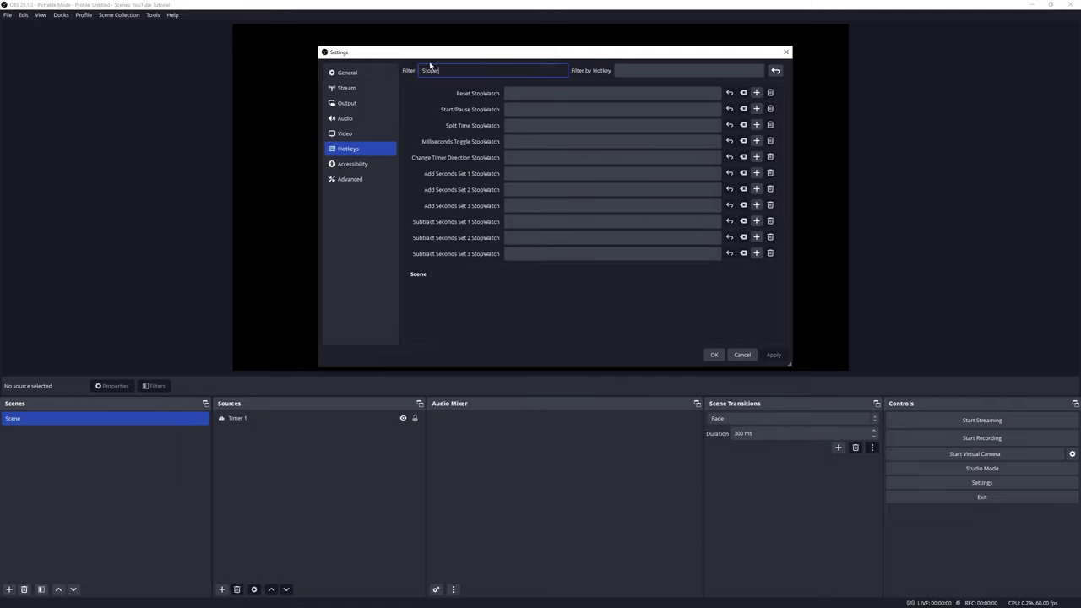
type("atch")
left_click_drag(460, 71, 408, 71)
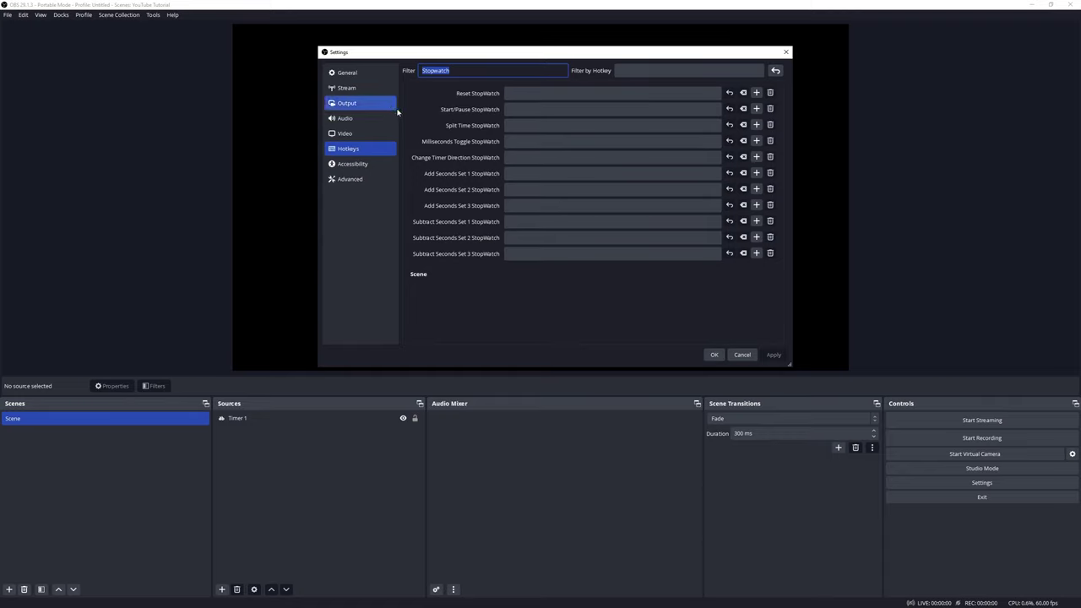
left_click(515, 95)
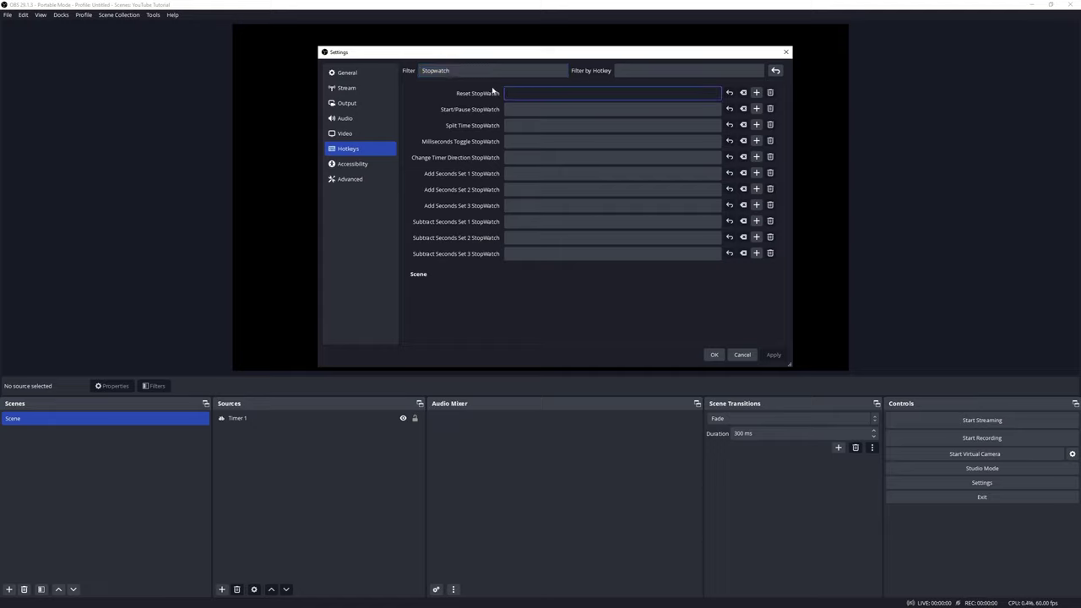
key("ctrl+2")
- Assign Ctrl+1 to Start/Pause StopWatch, then apply and close Settings
left_click(528, 110)
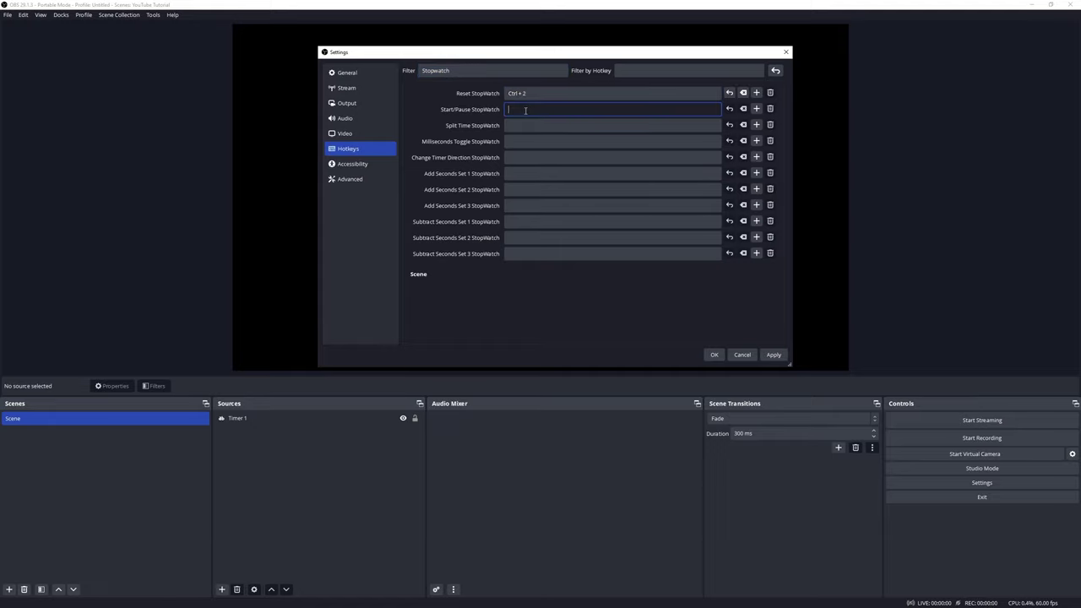
key("ctrl")
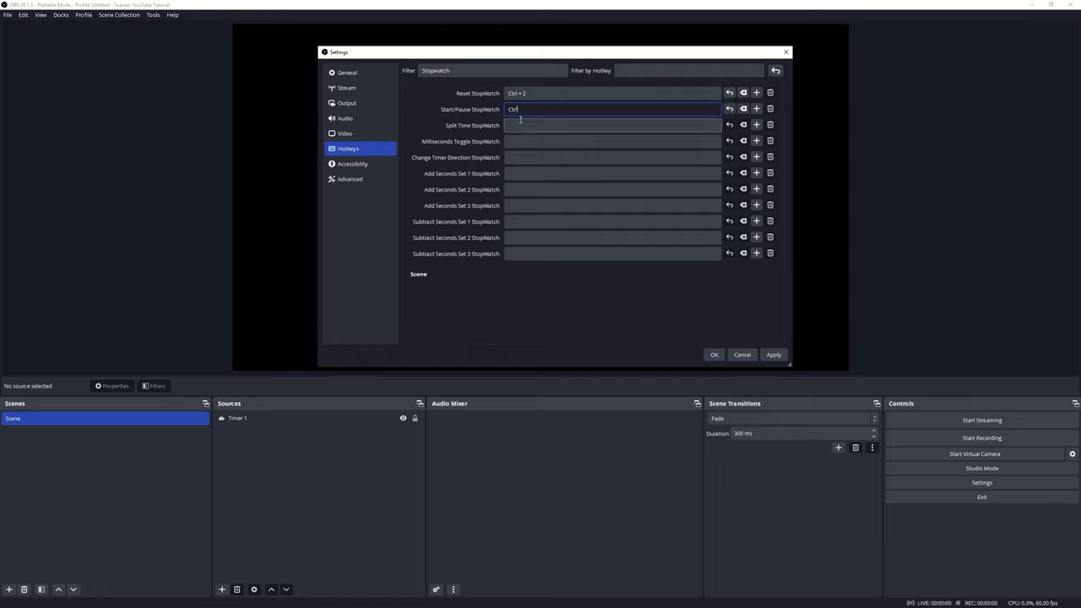
key("ctrl+1")
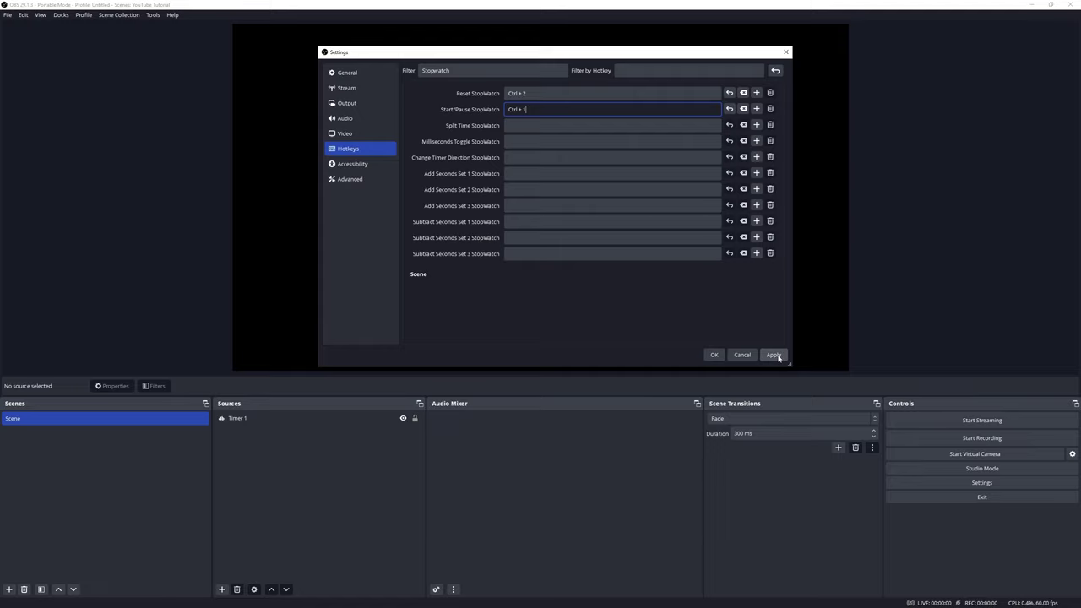
left_click(774, 355)
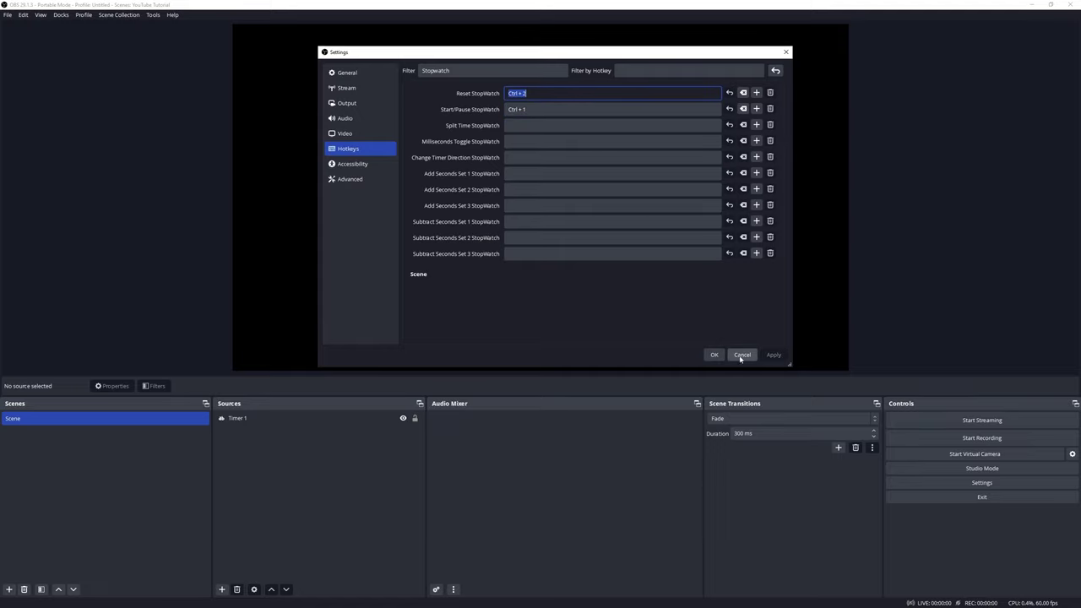
left_click(713, 355)
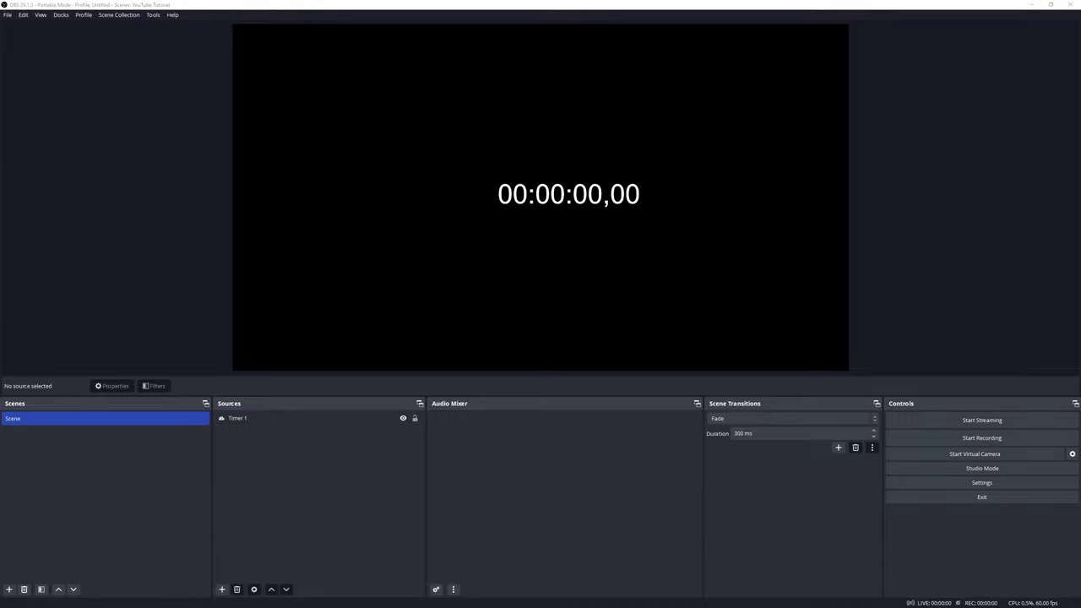
key("ctrl+1")
- Add a new Text (GDI+) source named Timer
left_click(222, 591)
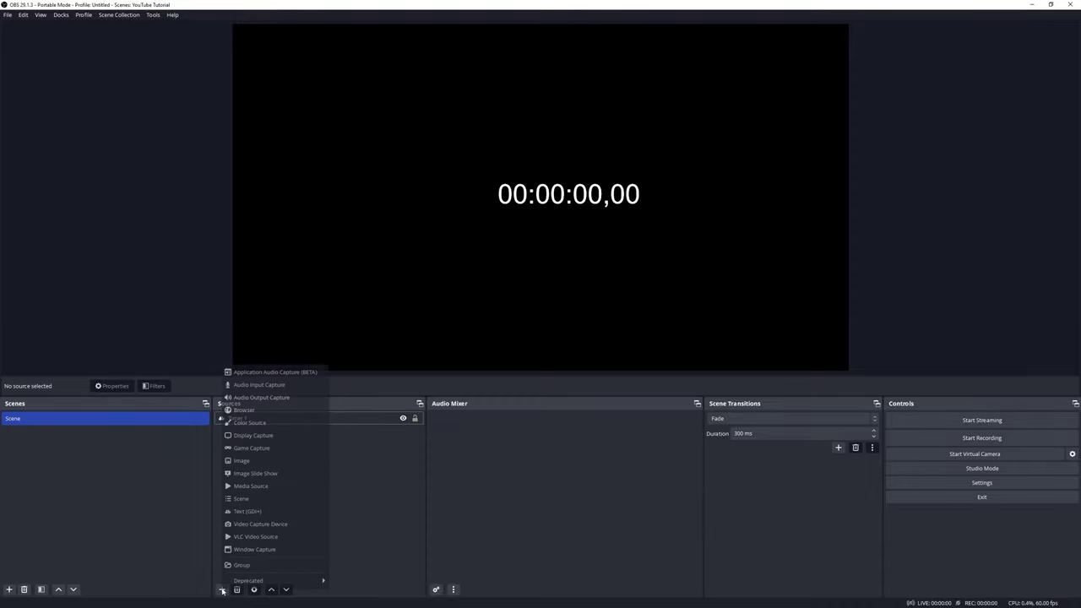
left_click(254, 524)
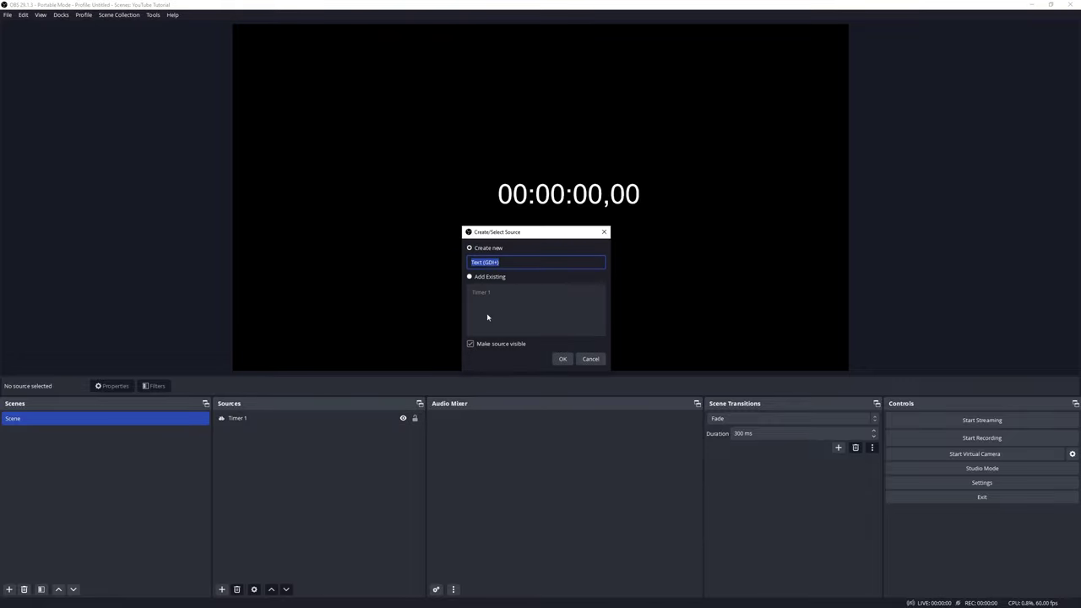
type("Timer 2")
left_click(563, 359)
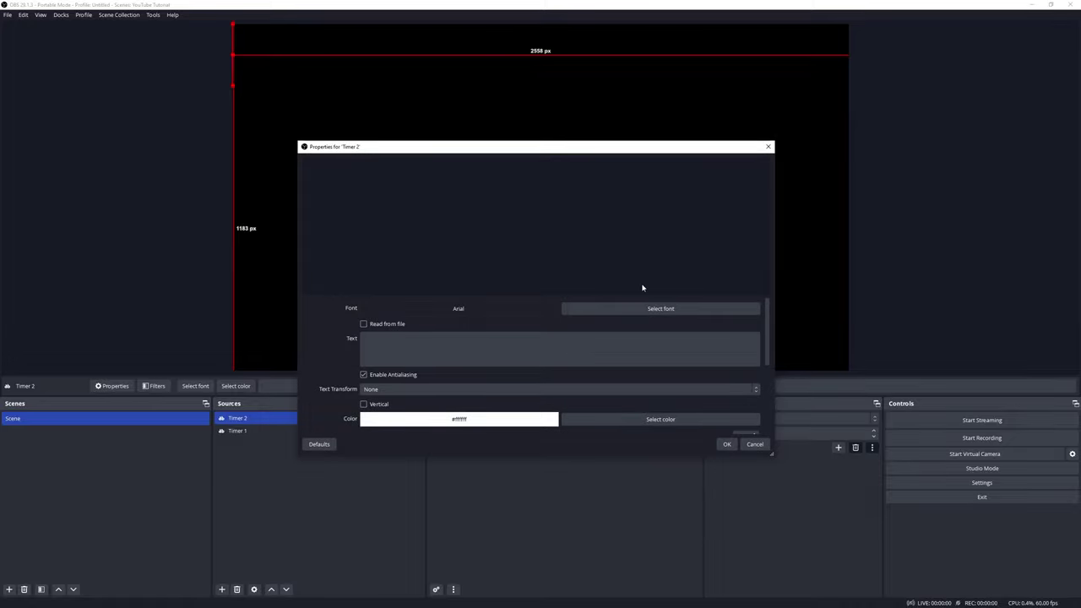
- Set it to Arial size 125 with the text 'Timer', centred below the clock
left_click(650, 309)
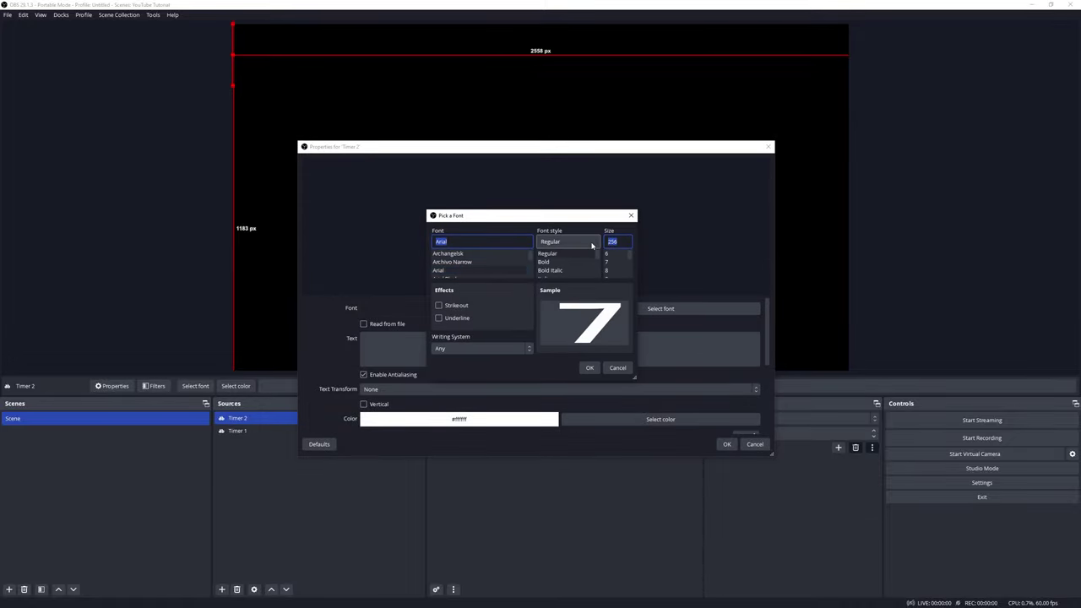
type("135")
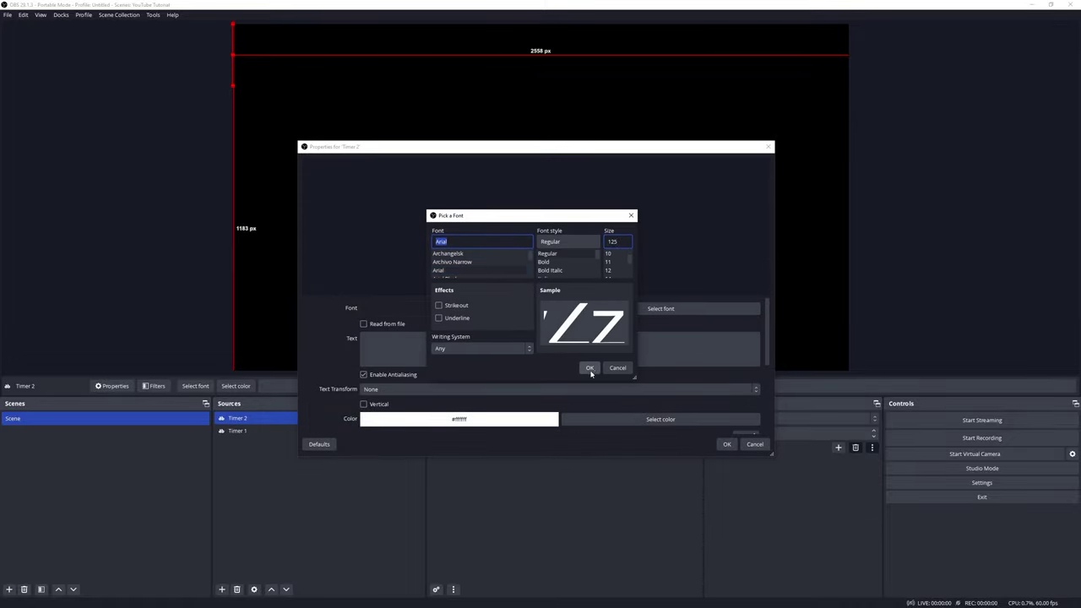
left_click(590, 368)
left_click(478, 349)
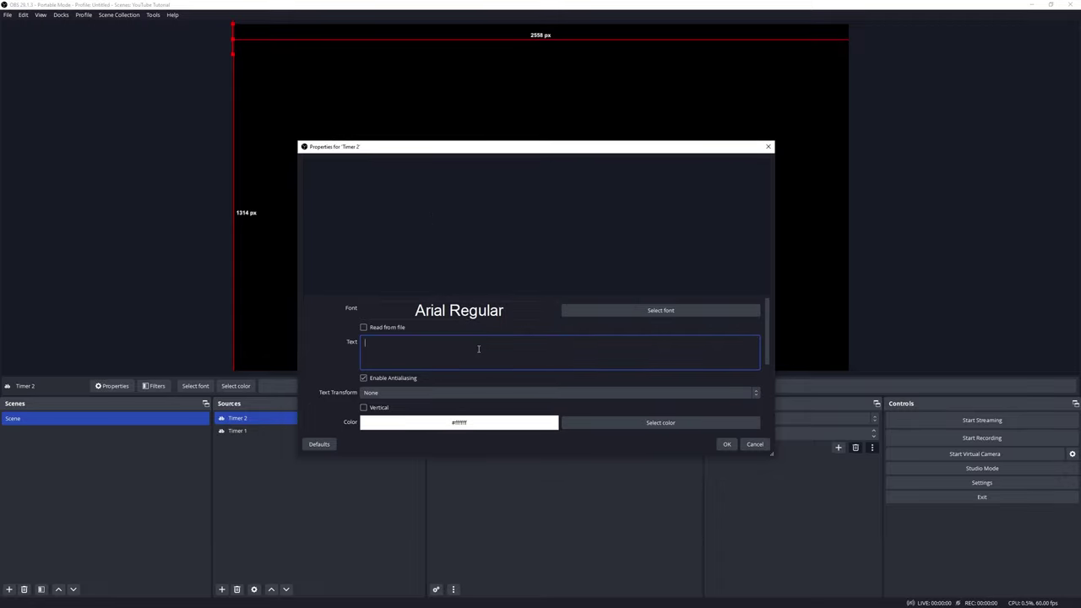
type("Timer")
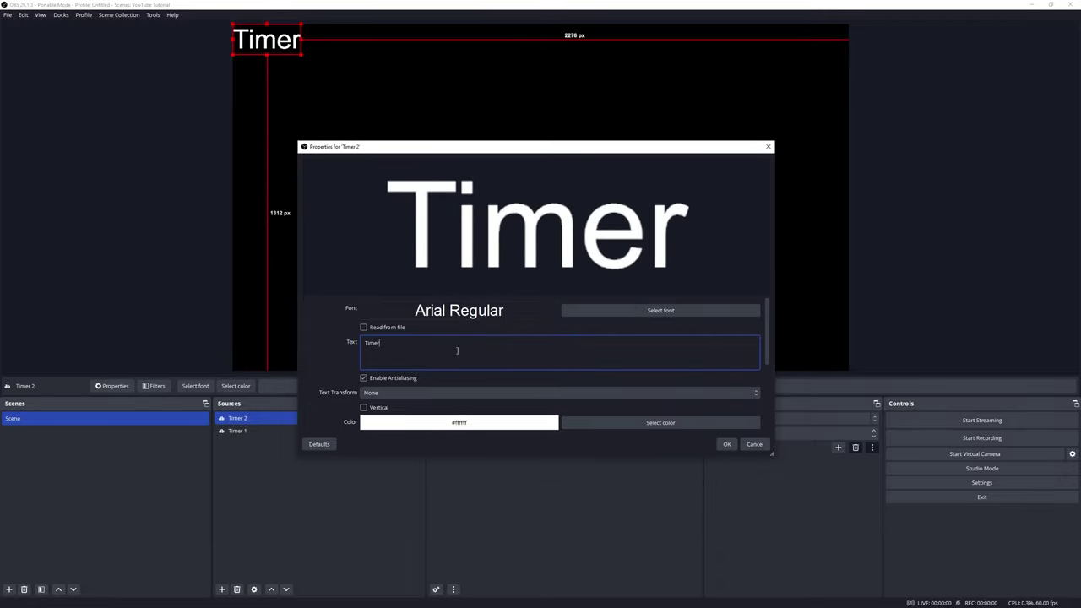
key("ctrl+a")
left_click(727, 444)
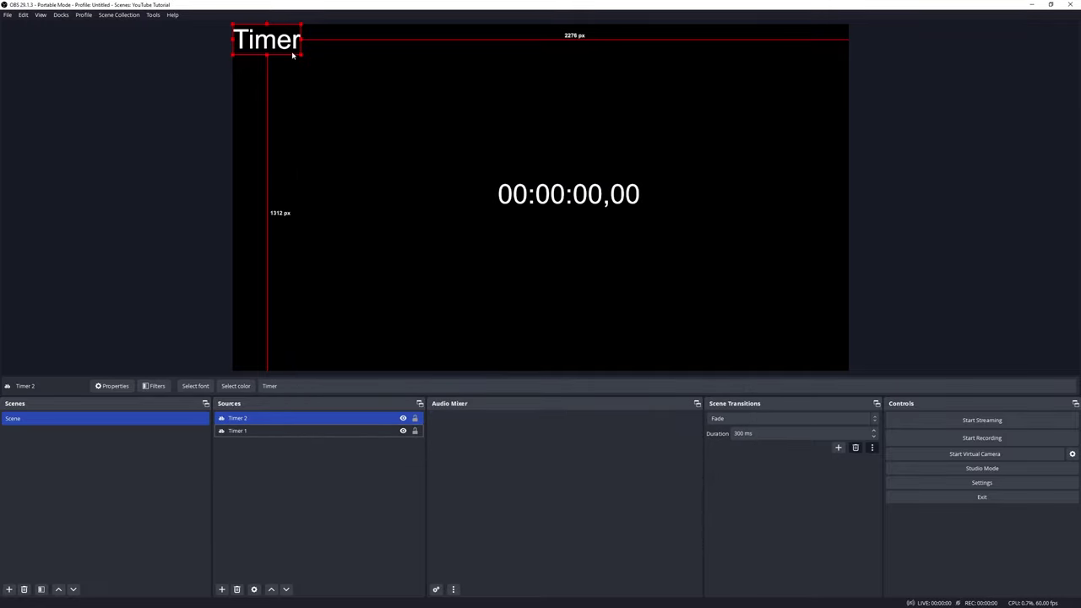
left_click_drag(292, 52, 542, 239)
left_click(476, 124)
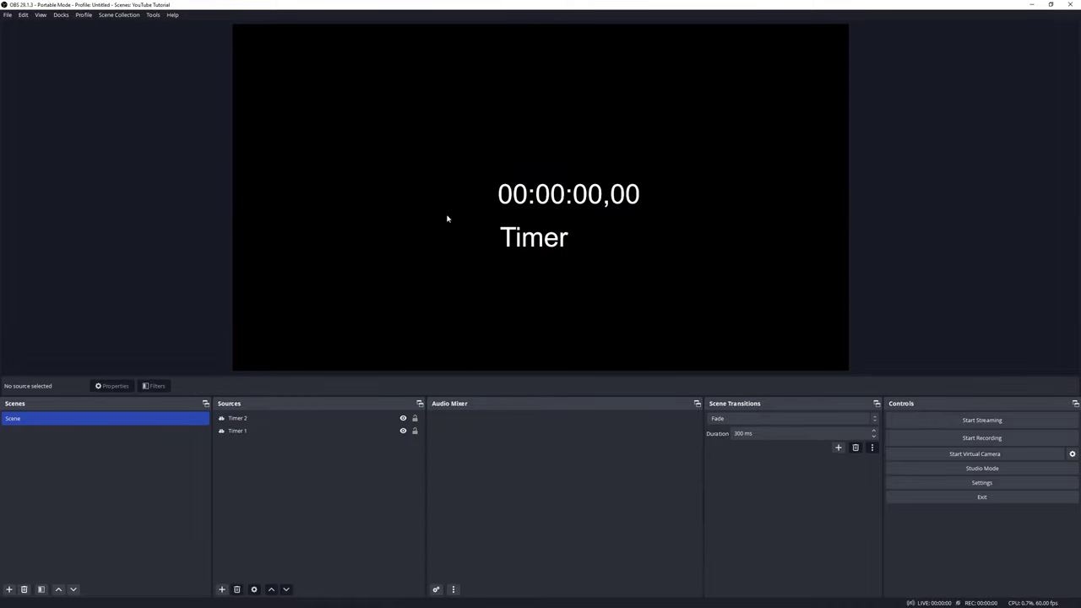
- Add a new Text (GDI+) source named 'Timer 3'
left_click(249, 433)
left_click(249, 423)
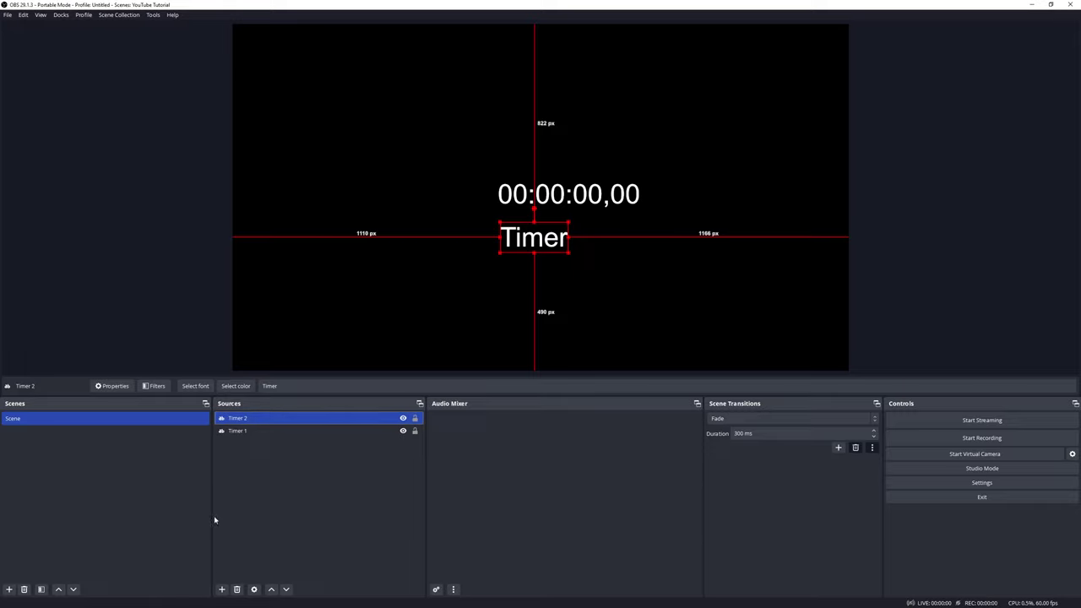
left_click(223, 590)
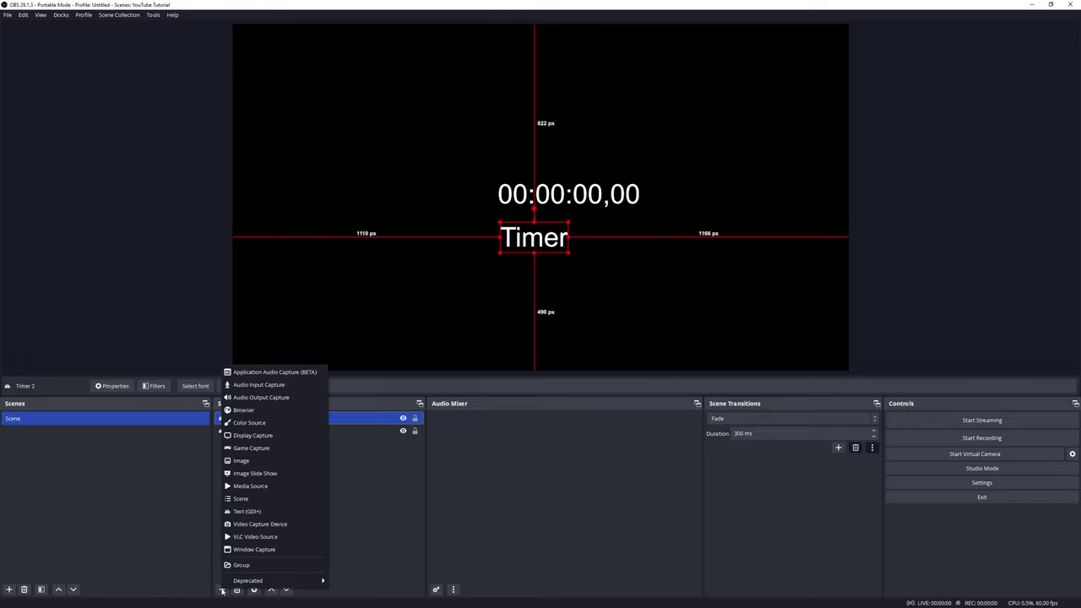
left_click(245, 511)
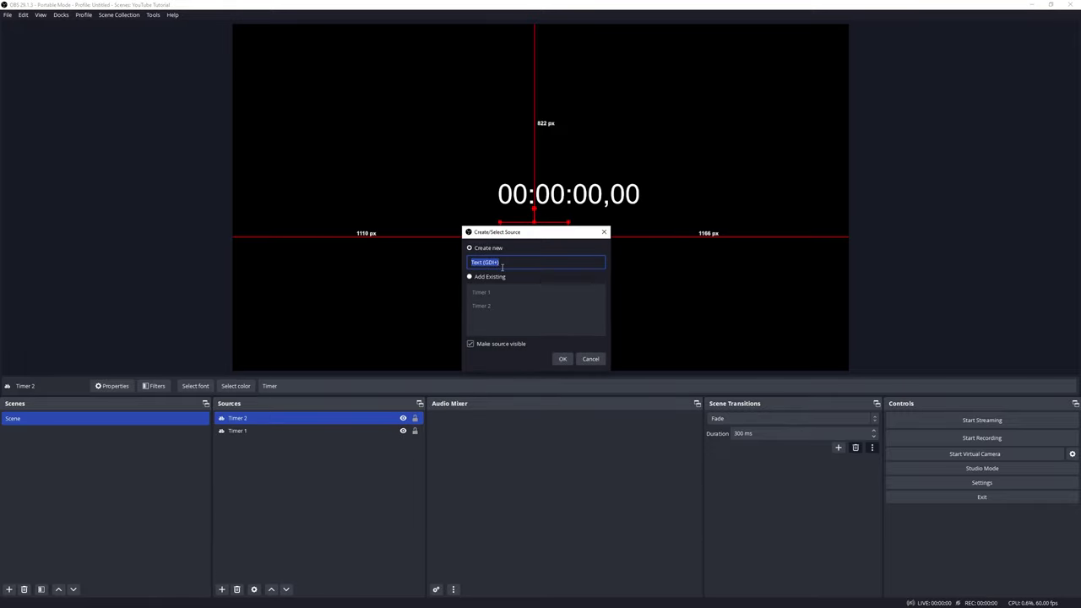
type("Timer 3")
left_click(562, 359)
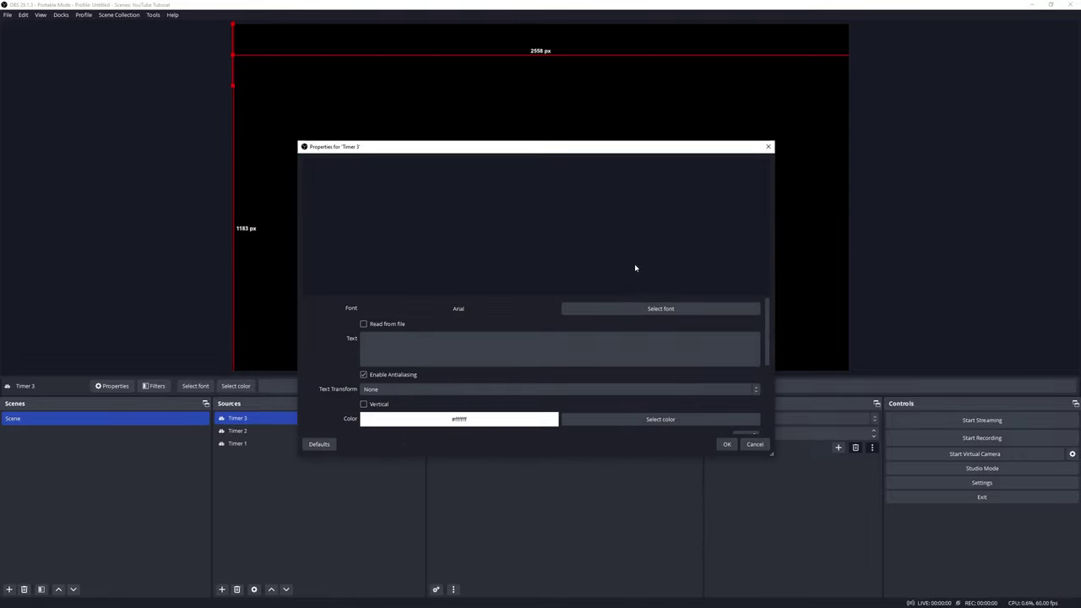
- Set font size 125 and text 'Timer', then place it beneath the second Timer line
left_click(653, 309)
double_click(616, 243)
key("BackSpace")
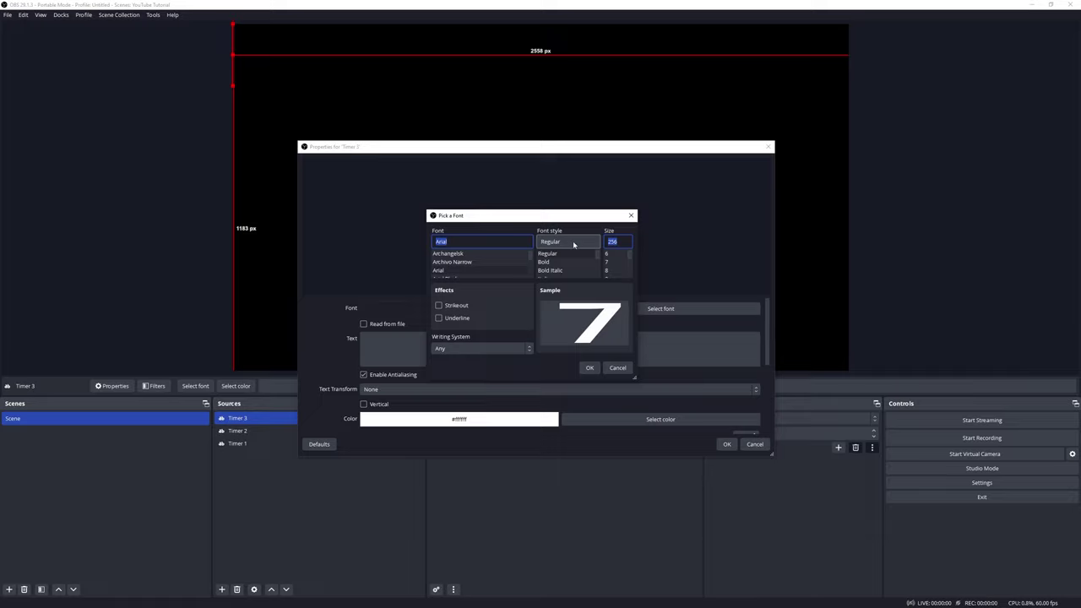
type("125")
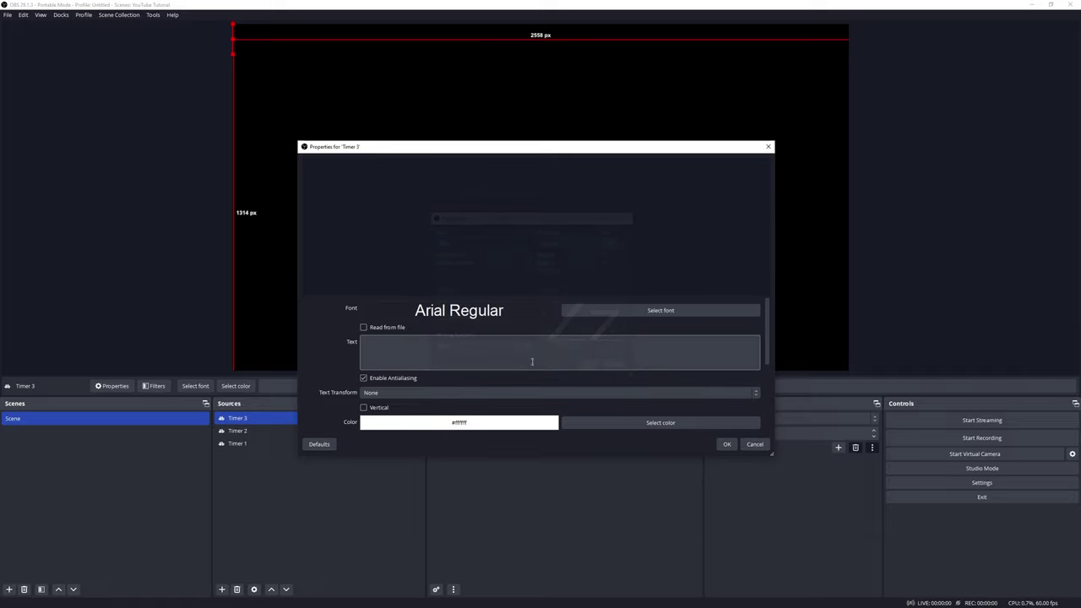
left_click(481, 355)
type("Timer")
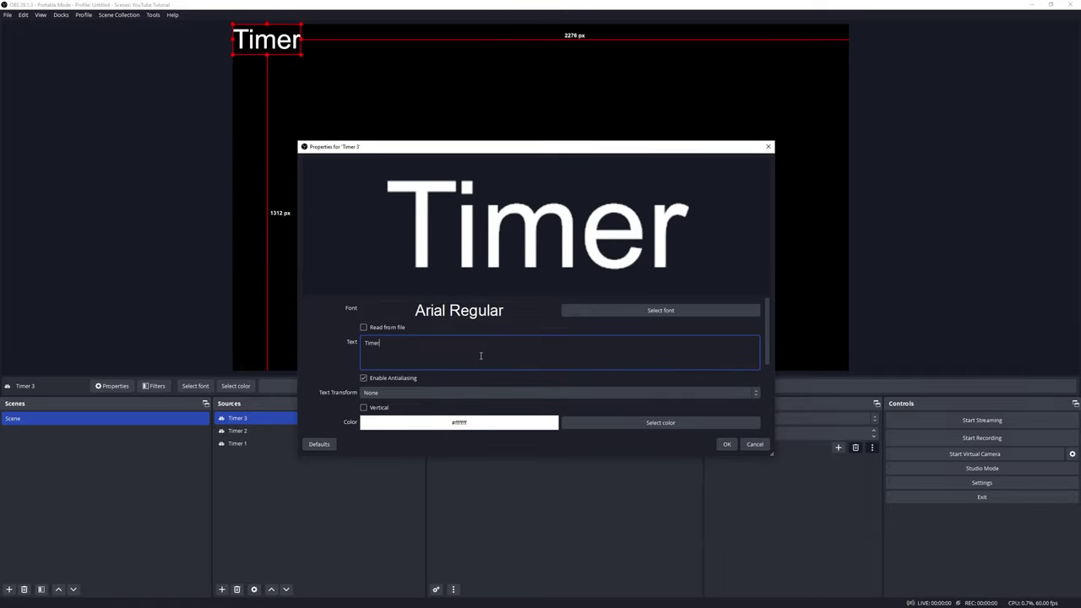
left_click(727, 444)
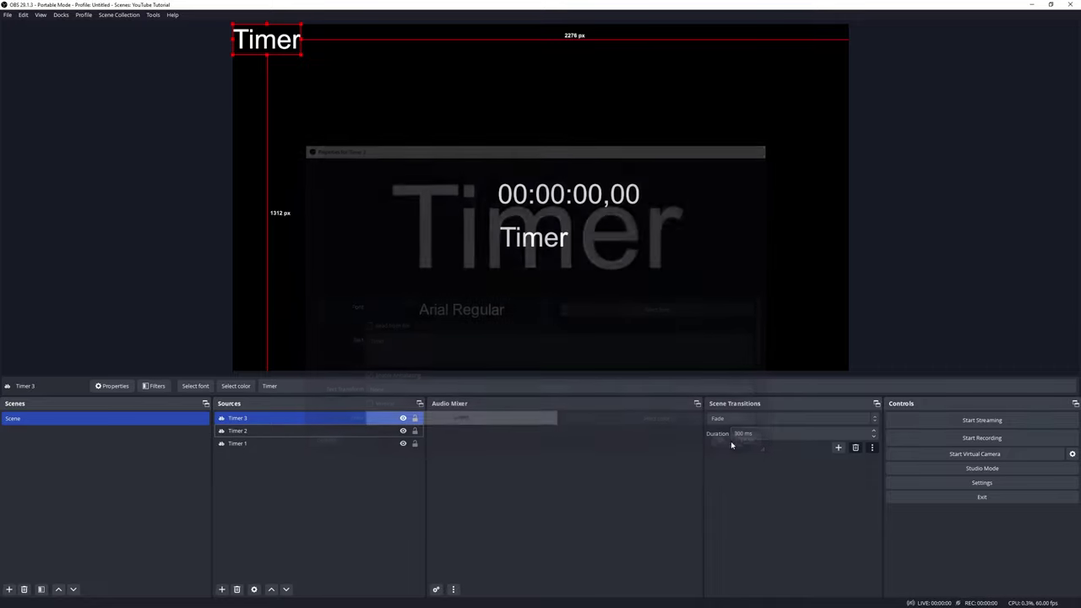
left_click_drag(279, 40, 543, 281)
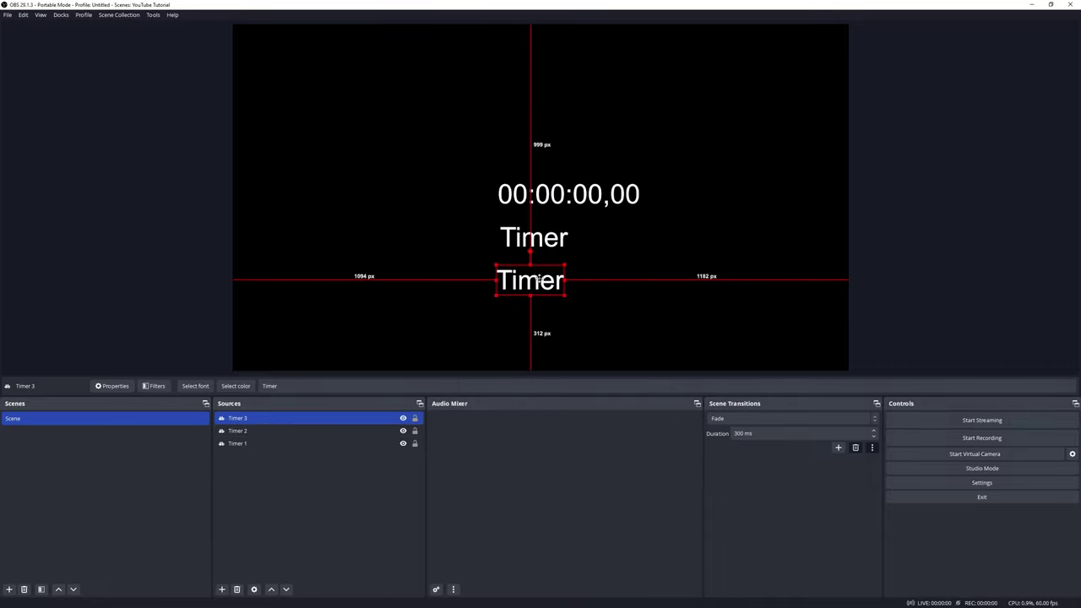
left_click(640, 233)
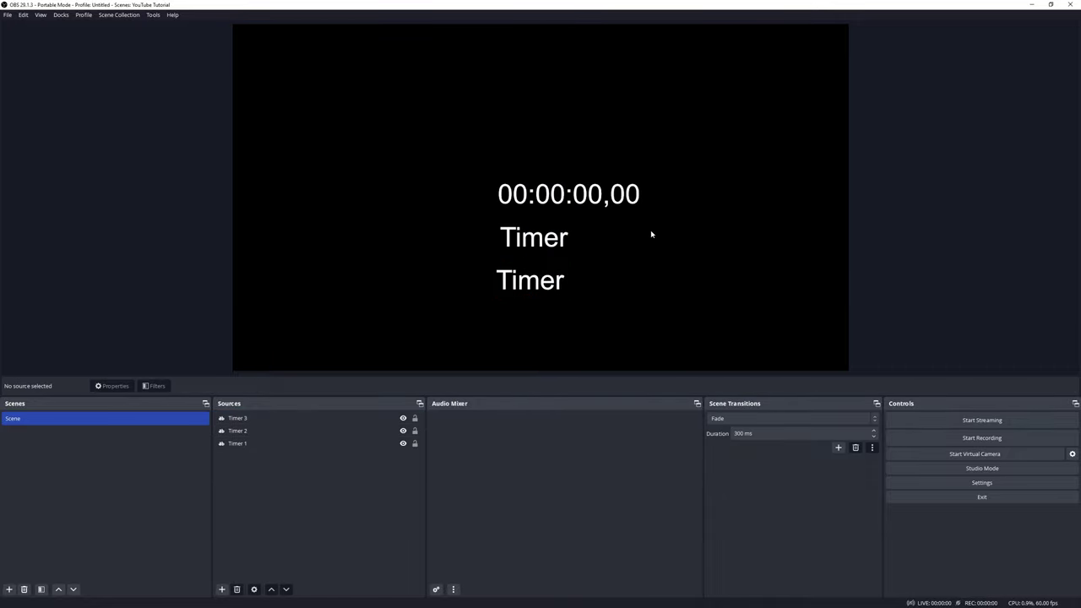
- Open Tools > Scripts and browse to the StopWatch.lua script file
left_click(153, 14)
left_click(161, 80)
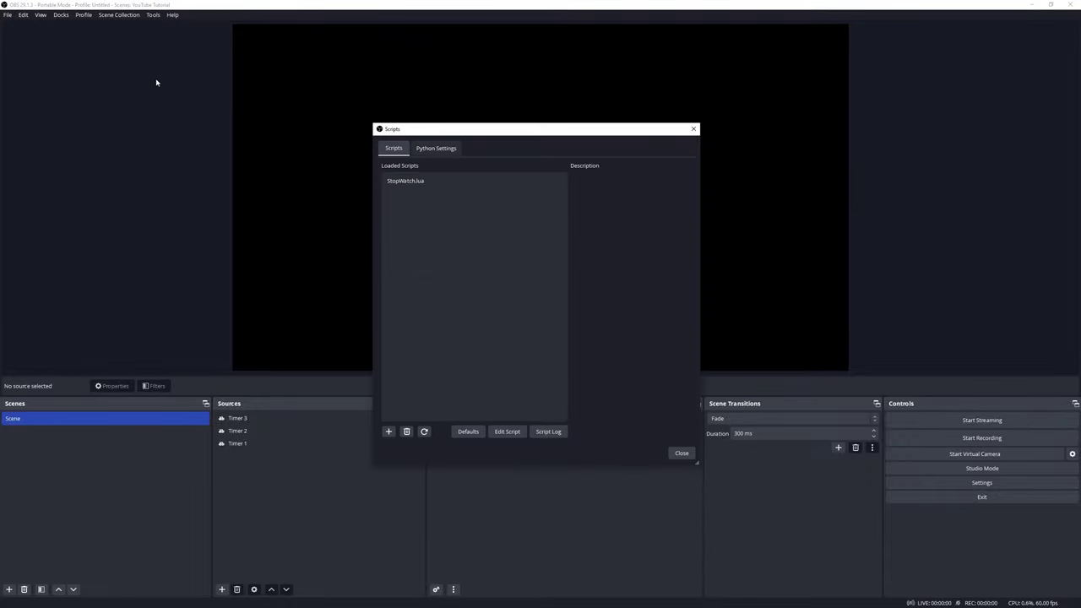
left_click(388, 432)
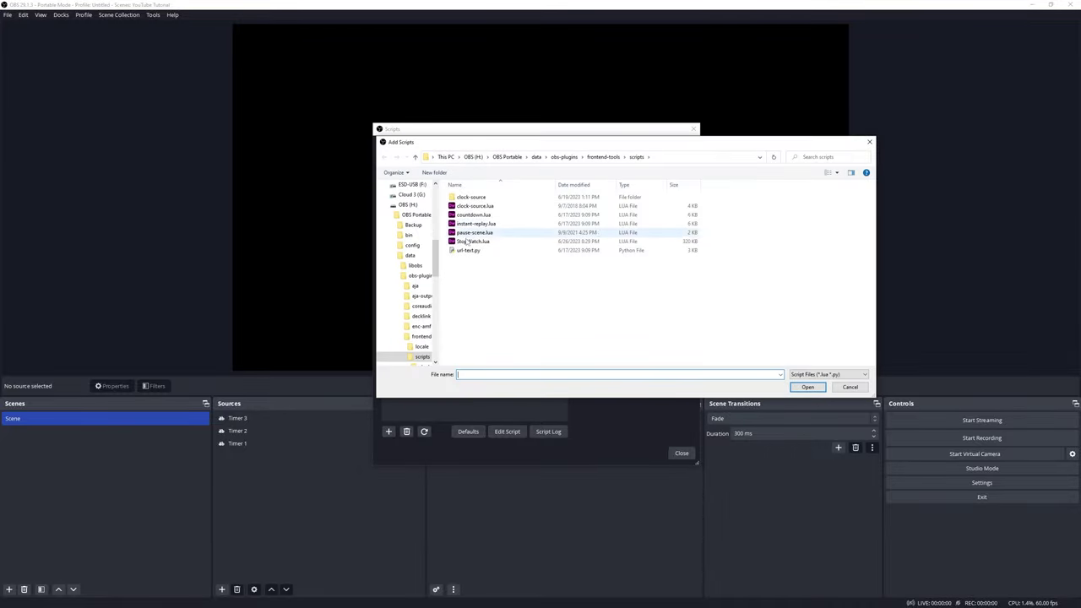
left_click(471, 243)
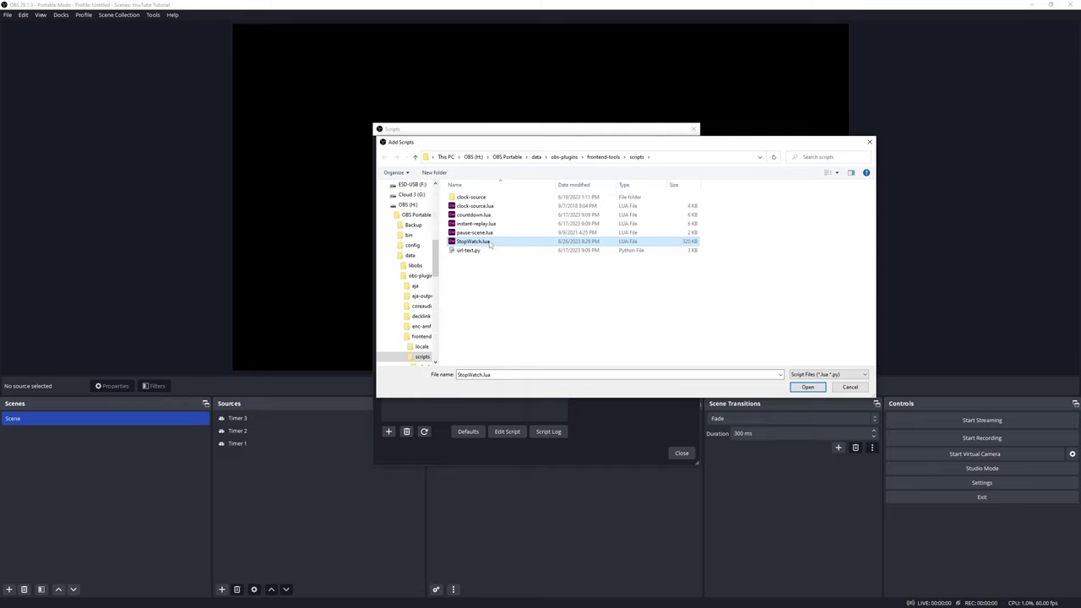
- Make two copies of StopWatch.lua in the scripts folder
left_click_drag(490, 244, 498, 307)
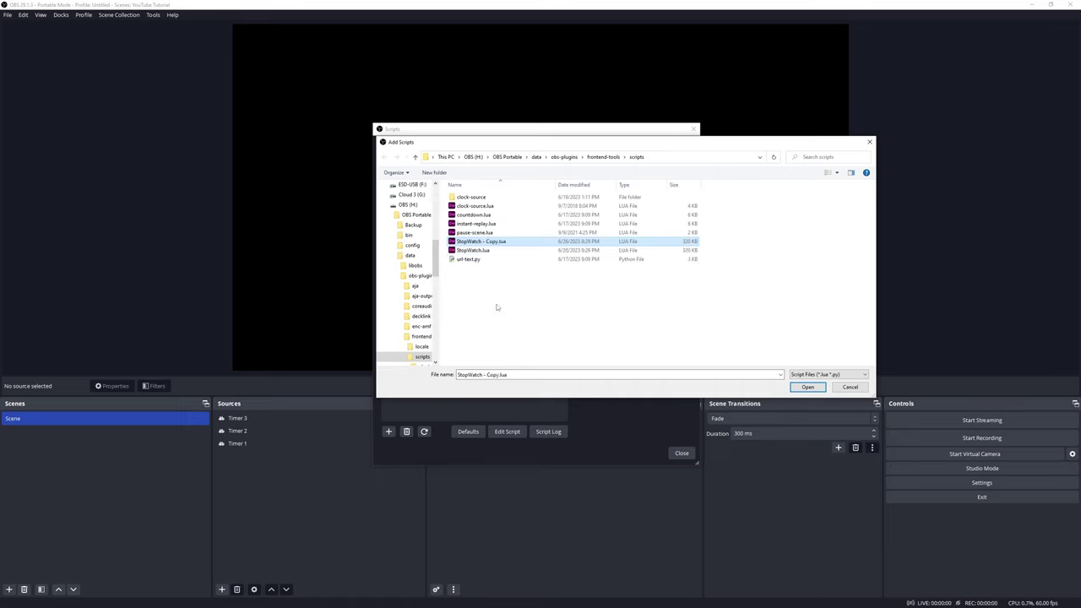
left_click(488, 251)
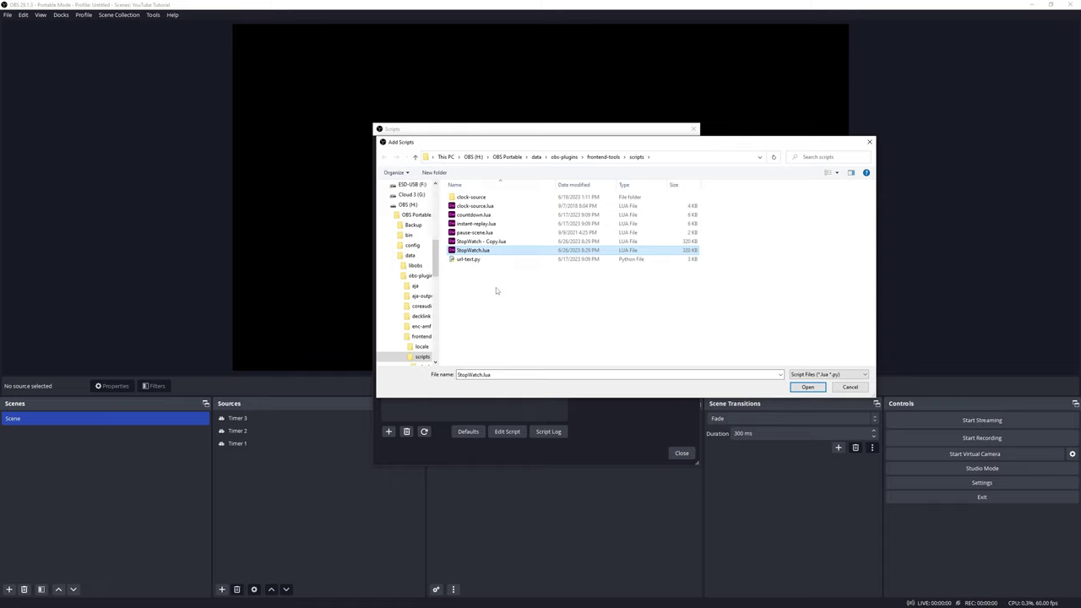
key("ctrl+c")
key("ctrl+v")
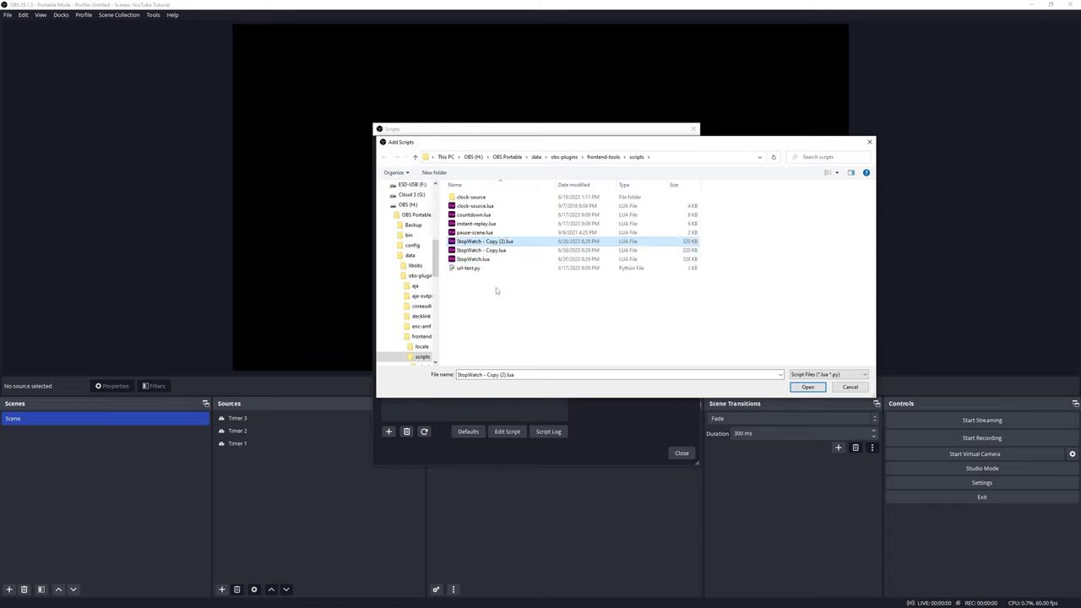
- Rename the 'Copy (2)' file to 'StopWatch - [Timer 2].lua'
right_click(501, 242)
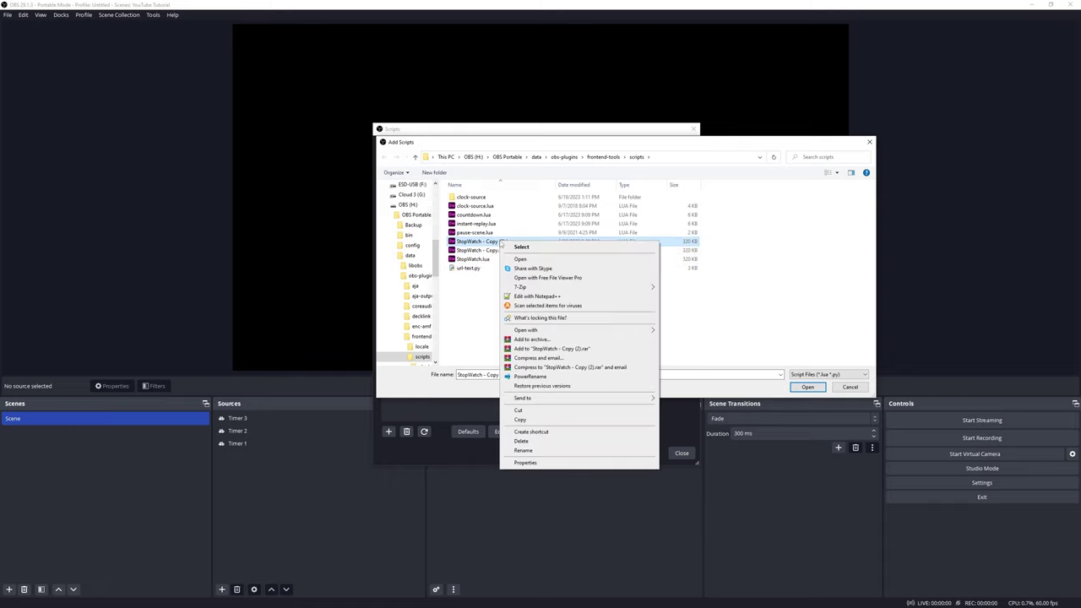
left_click(523, 449)
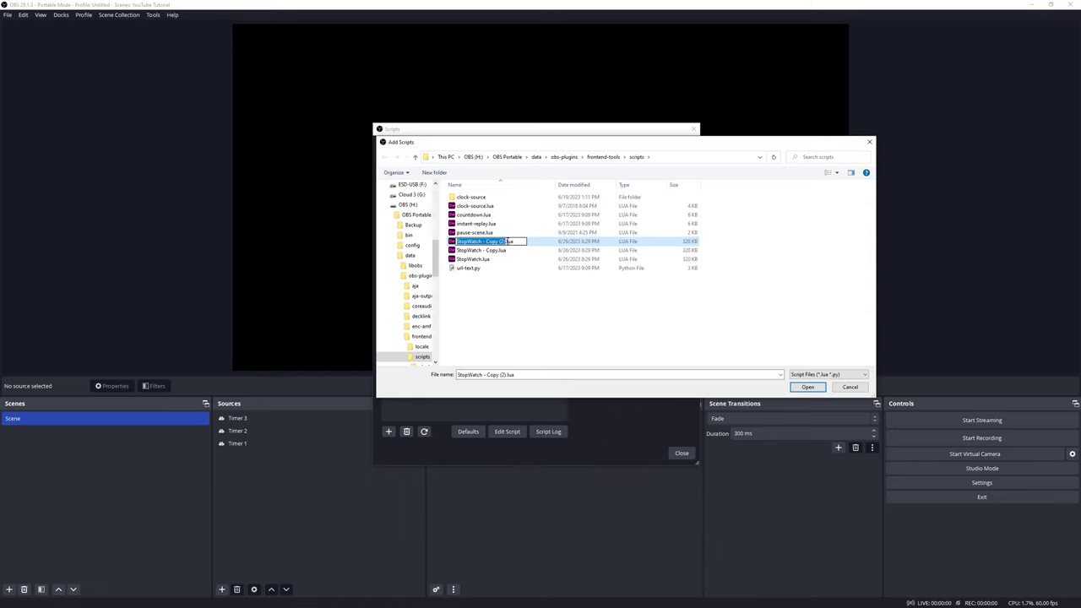
left_click(505, 241)
left_click_drag(505, 242, 487, 242)
key("BackSpace")
type("[Timer 2]")
- Rename the other copy to 'StopWatch - [Timer 3].lua'
right_click(489, 251)
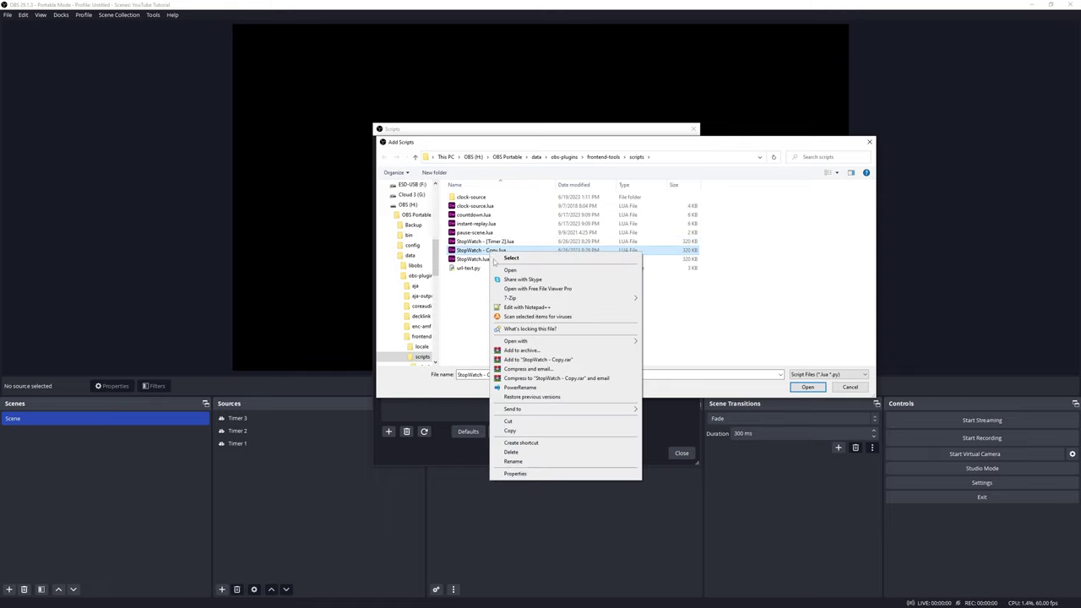
left_click(512, 461)
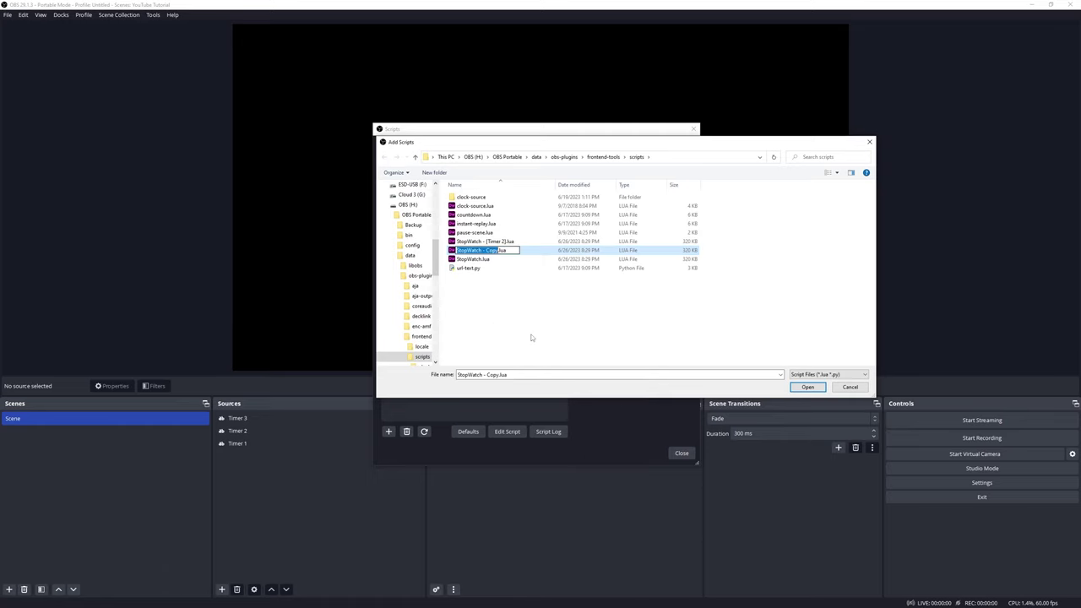
key("Right")
key("BackSpace")
key("BackSpace")
key("BackSpace")
key("BackSpace")
type("[Timer 3")
key("Return")
left_click(486, 242)
- Load the StopWatch - [Timer 2].lua and StopWatch - [Timer 3].lua scripts
left_click(807, 387)
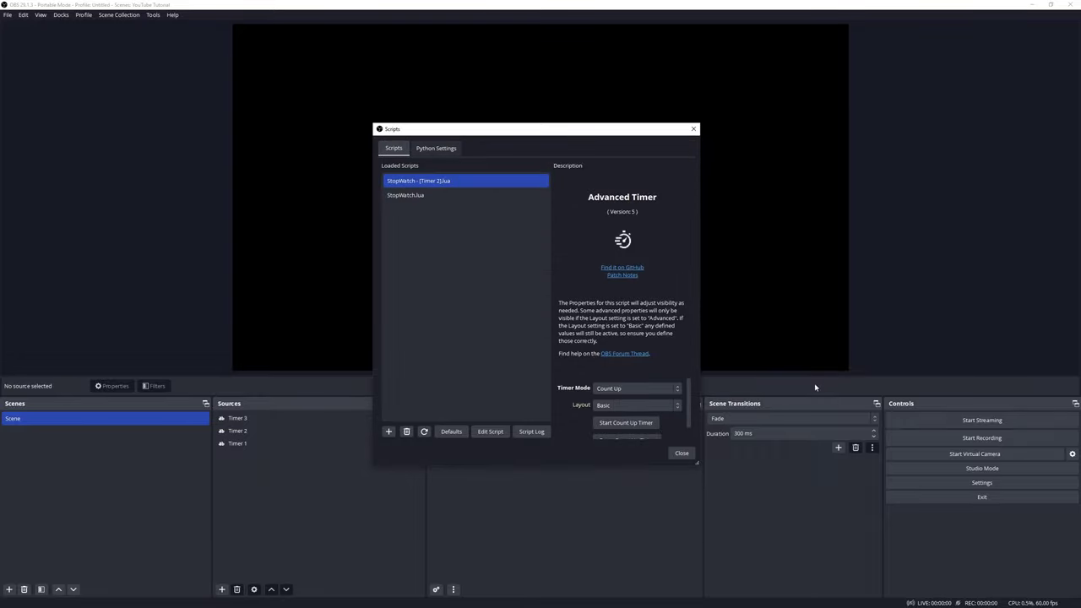
left_click(388, 432)
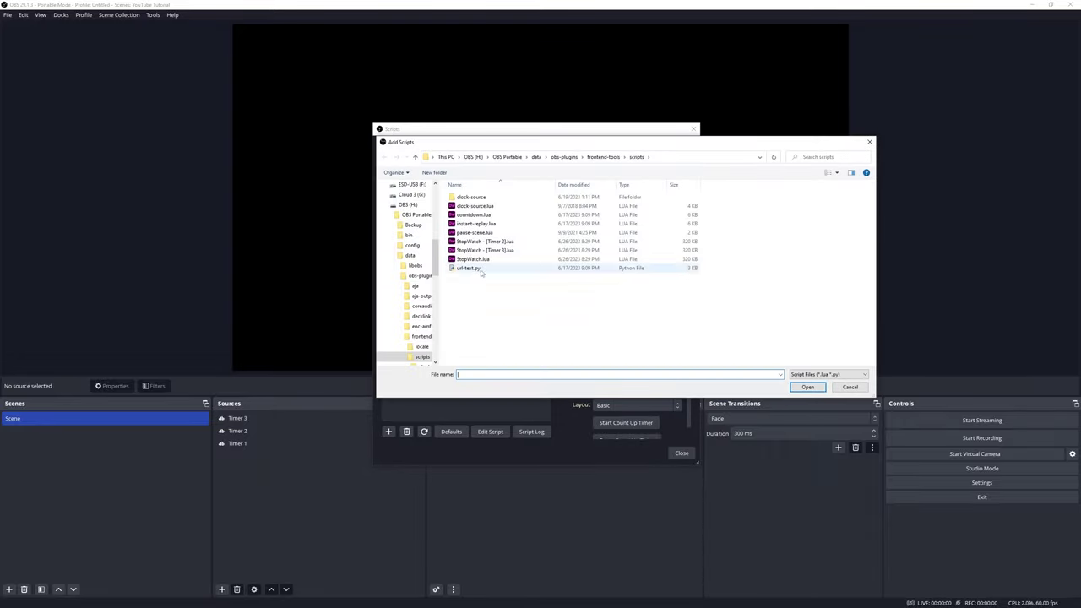
double_click(482, 250)
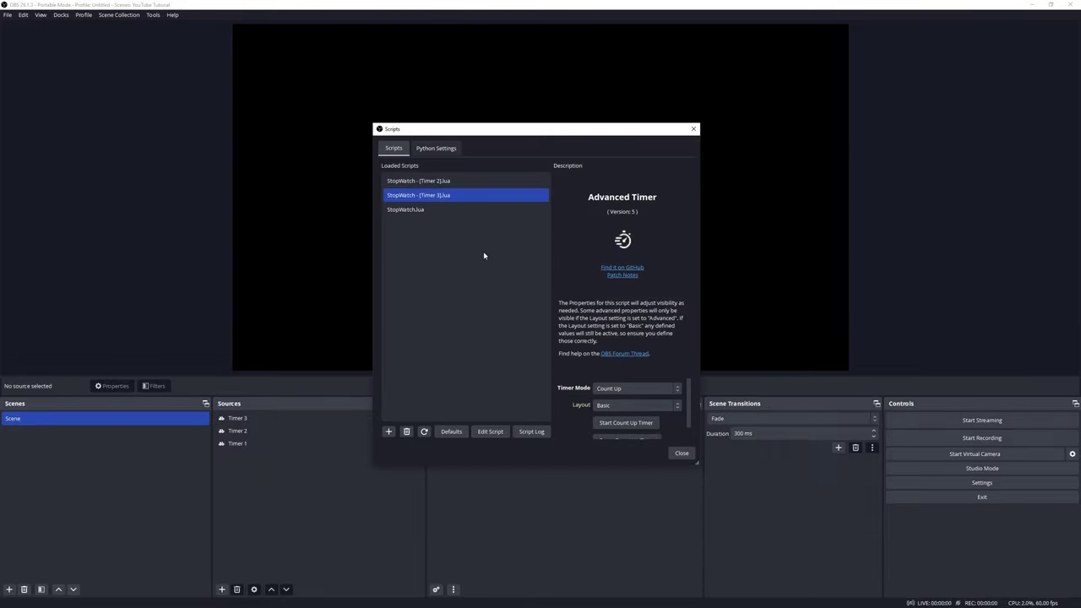
- Set the Timer 2 script to Advanced layout, Expanded timer settings, and Timer Source Timer 2
left_click_drag(602, 142, 561, 67)
left_click(396, 106)
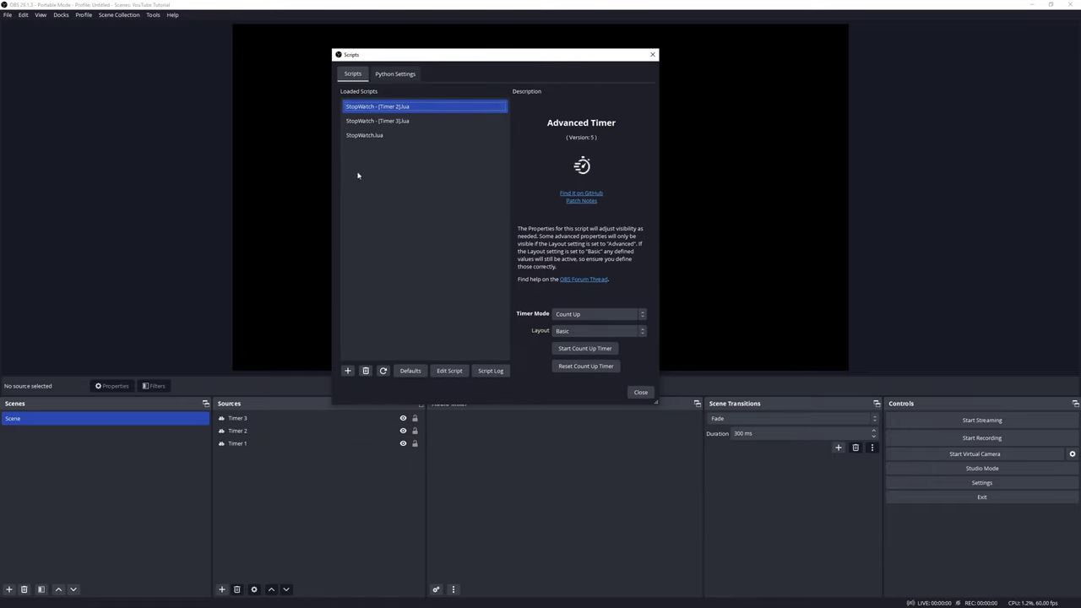
left_click(576, 335)
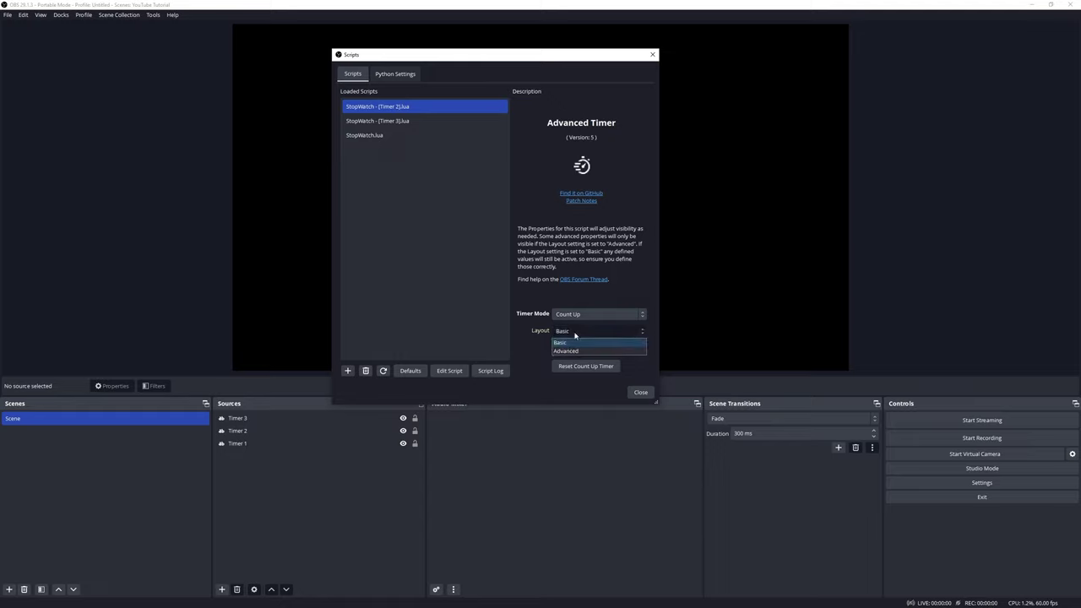
left_click(571, 349)
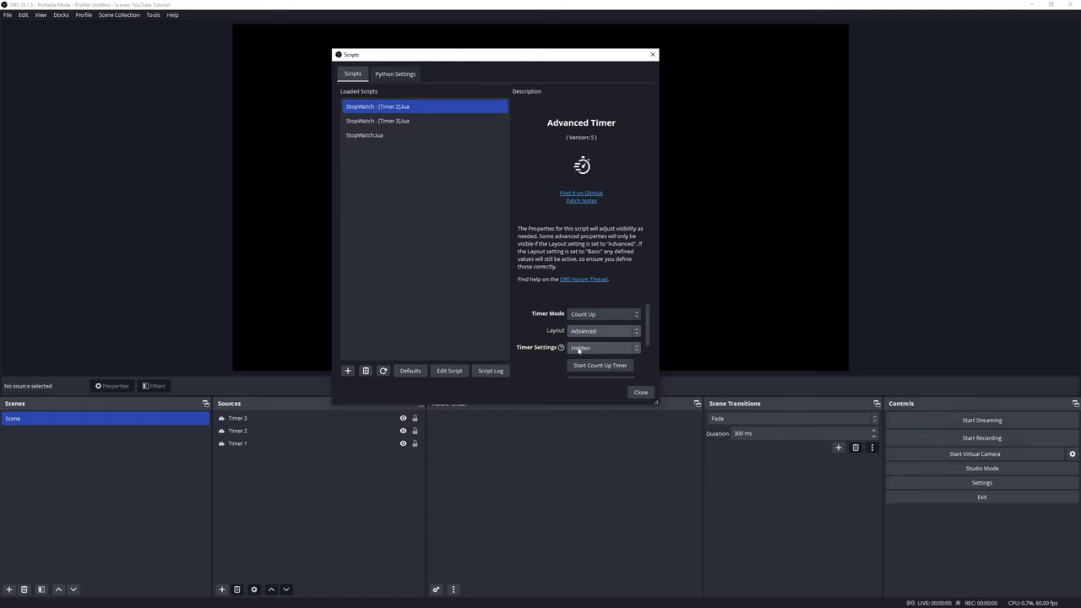
left_click(591, 347)
left_click(581, 364)
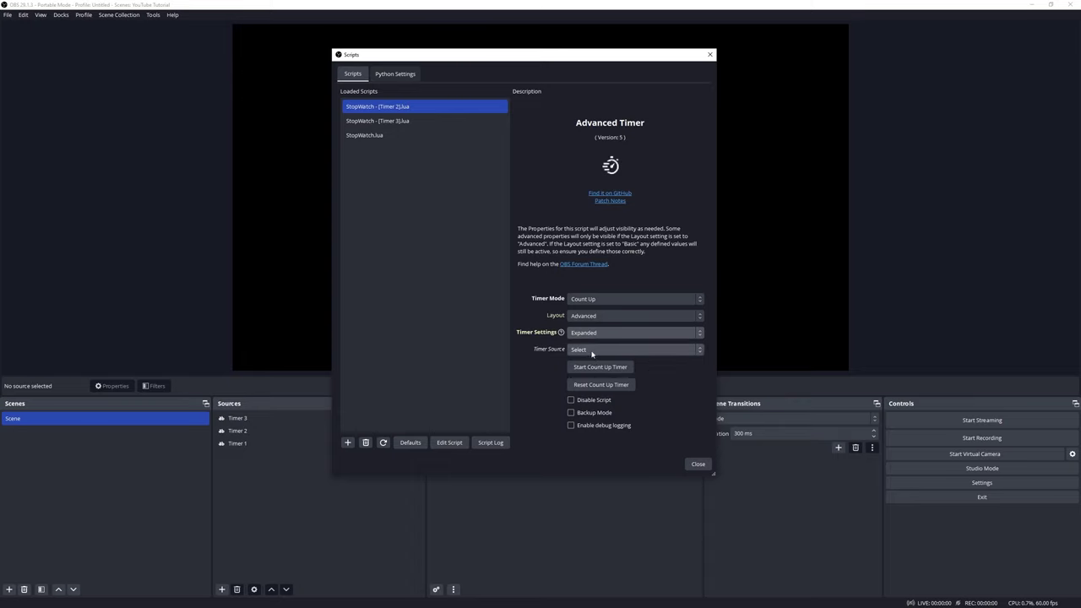
left_click(599, 350)
left_click(578, 378)
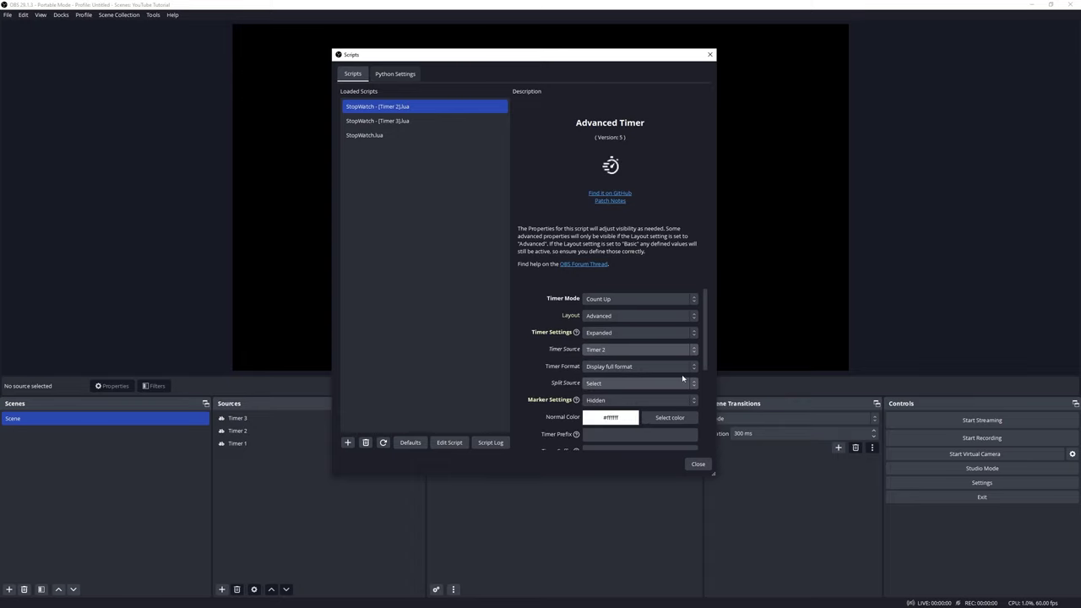
left_click(382, 123)
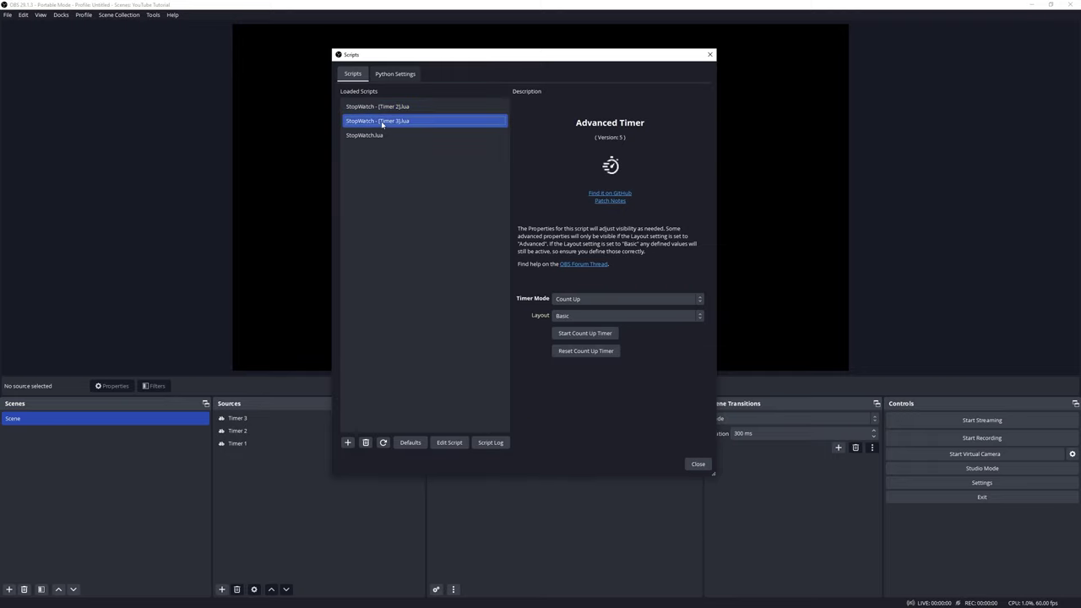
- Set the Timer 3 script to Advanced layout, Expanded settings, source Timer 3, and close Scripts
left_click(573, 318)
left_click(574, 332)
left_click(575, 333)
left_click(576, 354)
left_click(595, 349)
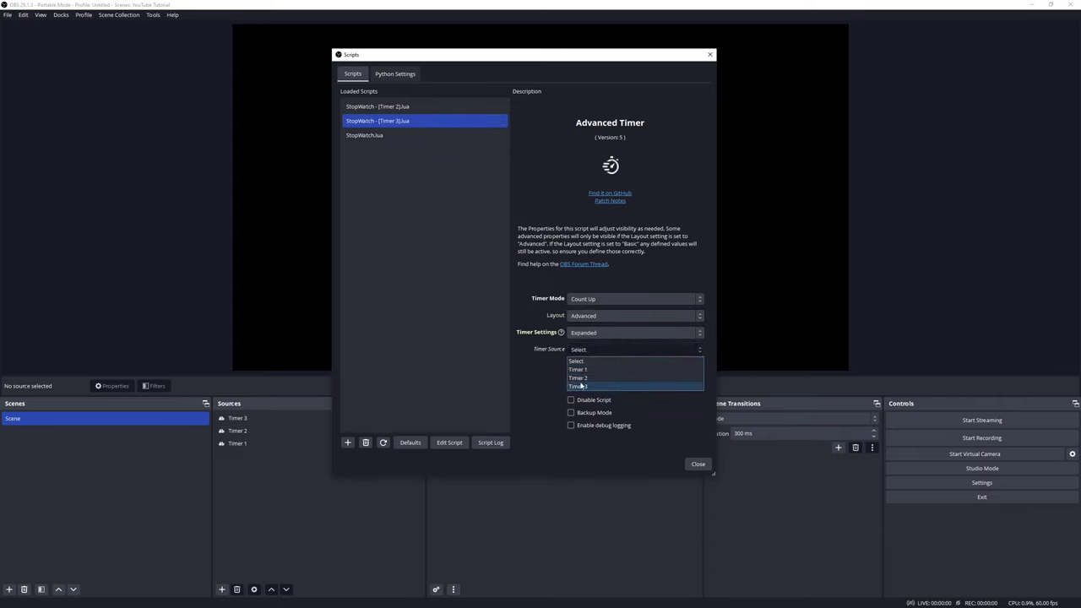
left_click(580, 388)
scroll(676, 363, "down", 5)
left_click(697, 465)
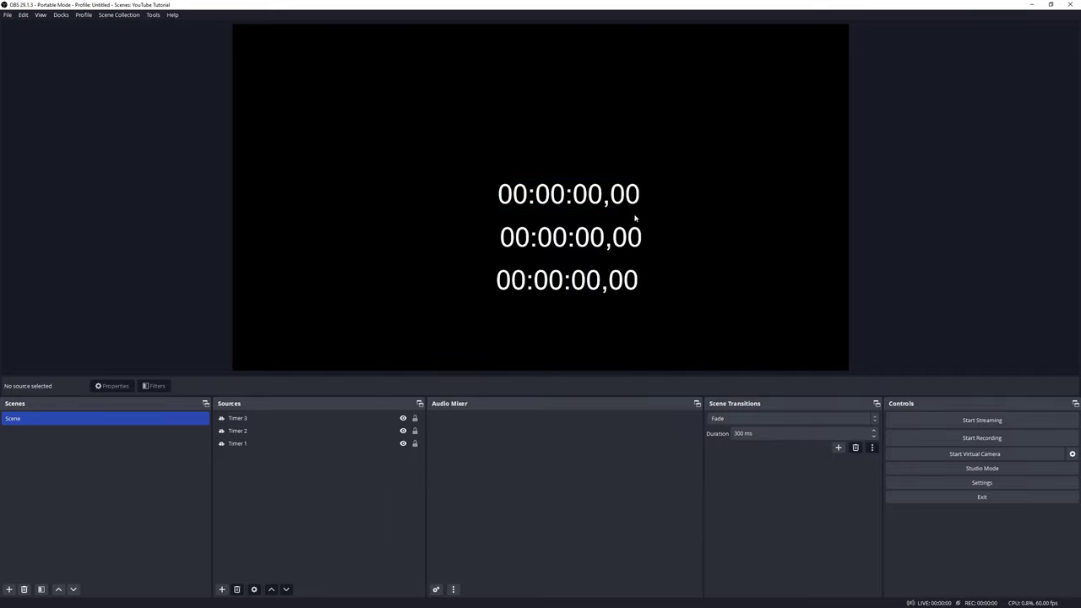
- Open Settings > Hotkeys and filter the list by 'Stopwatch'
left_click(10, 17)
left_click(15, 56)
left_click(360, 241)
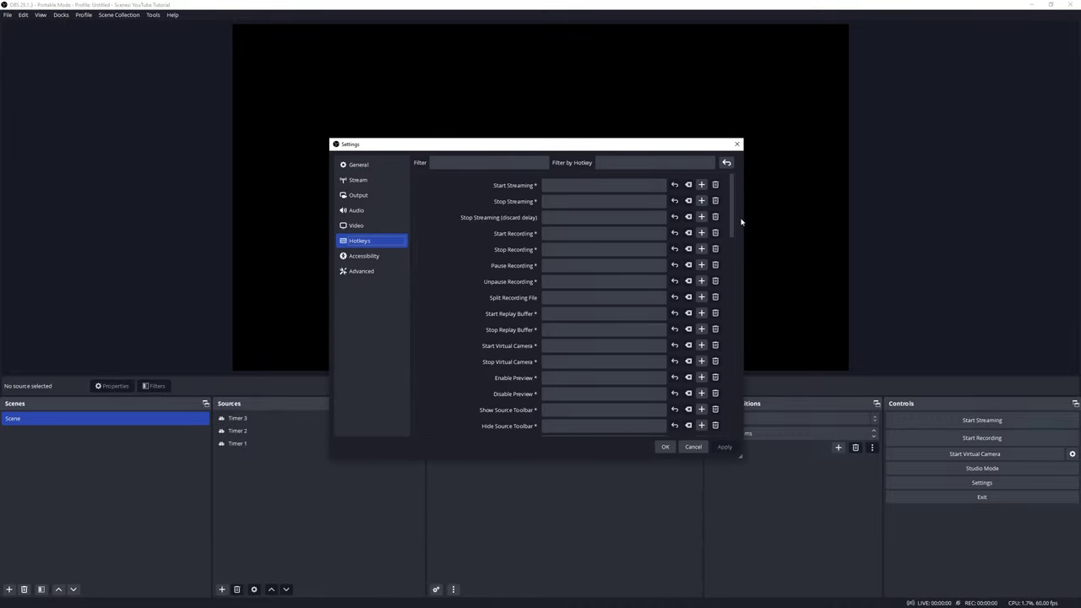
left_click(489, 163)
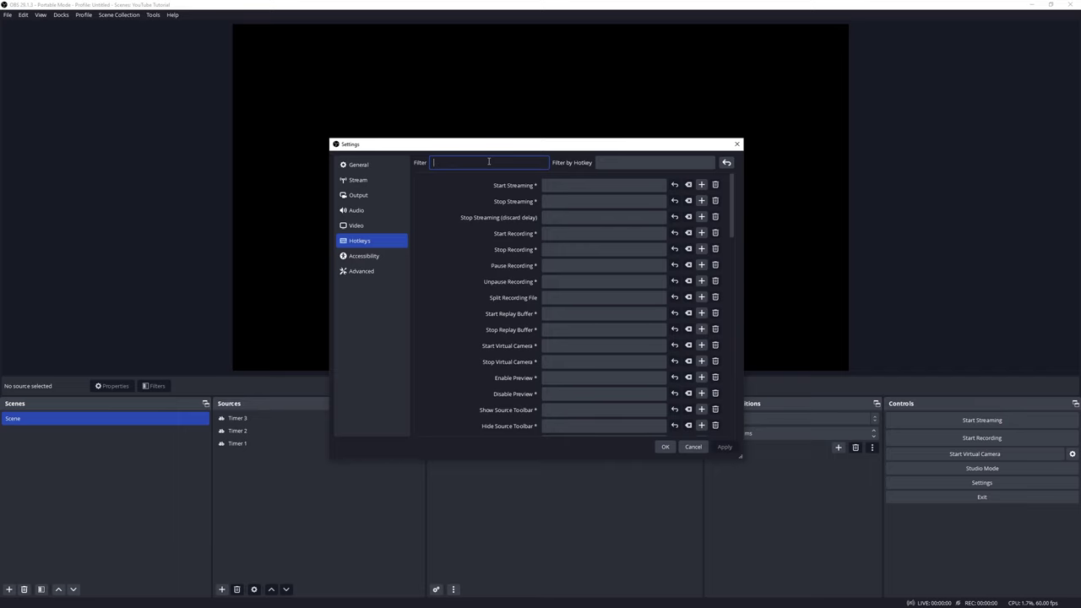
type("Stopwatch")
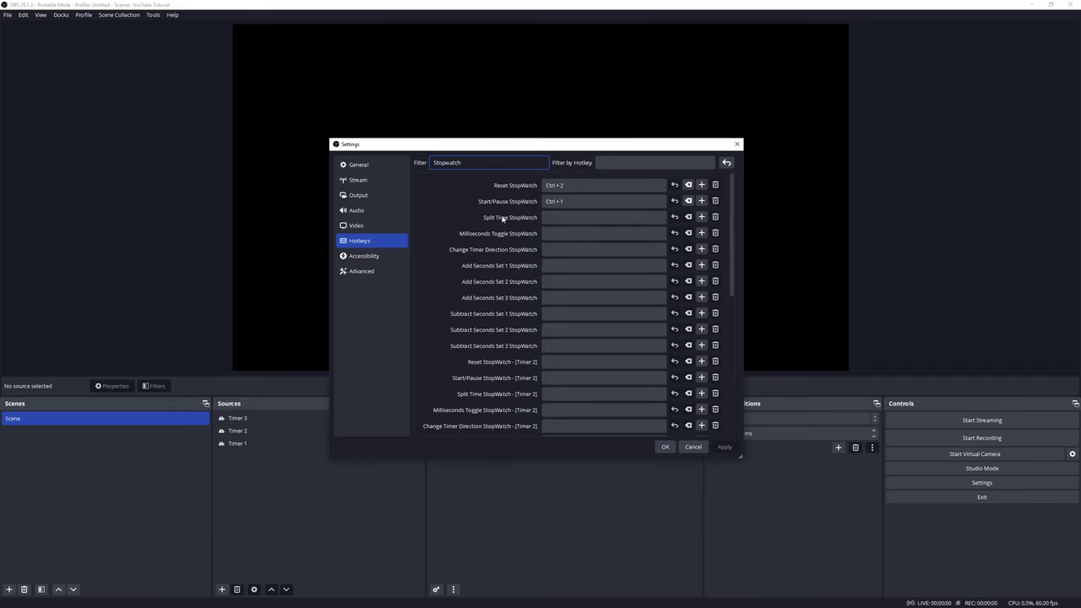
left_click_drag(735, 238, 733, 300)
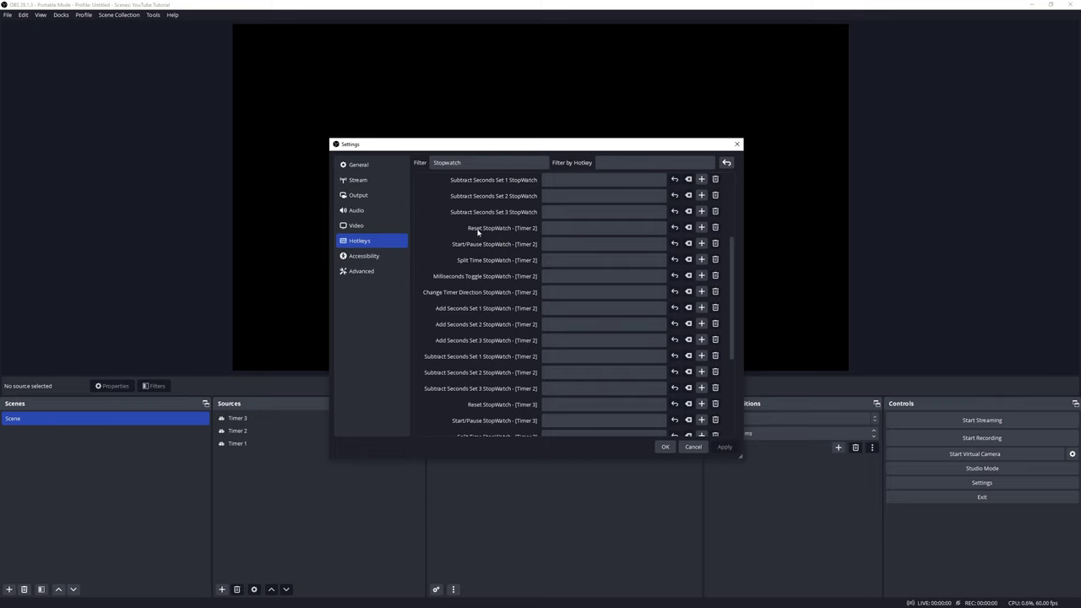
- Give the Timer 2 stopwatch Reset Ctrl+4 and Start/Pause Ctrl+3
left_click(549, 227)
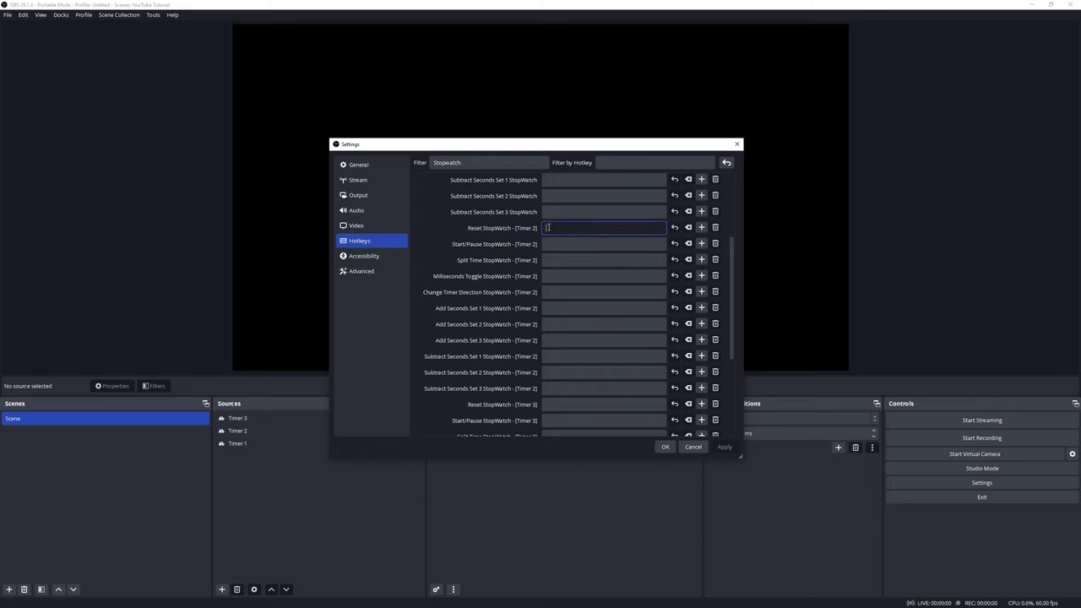
key("ctrl")
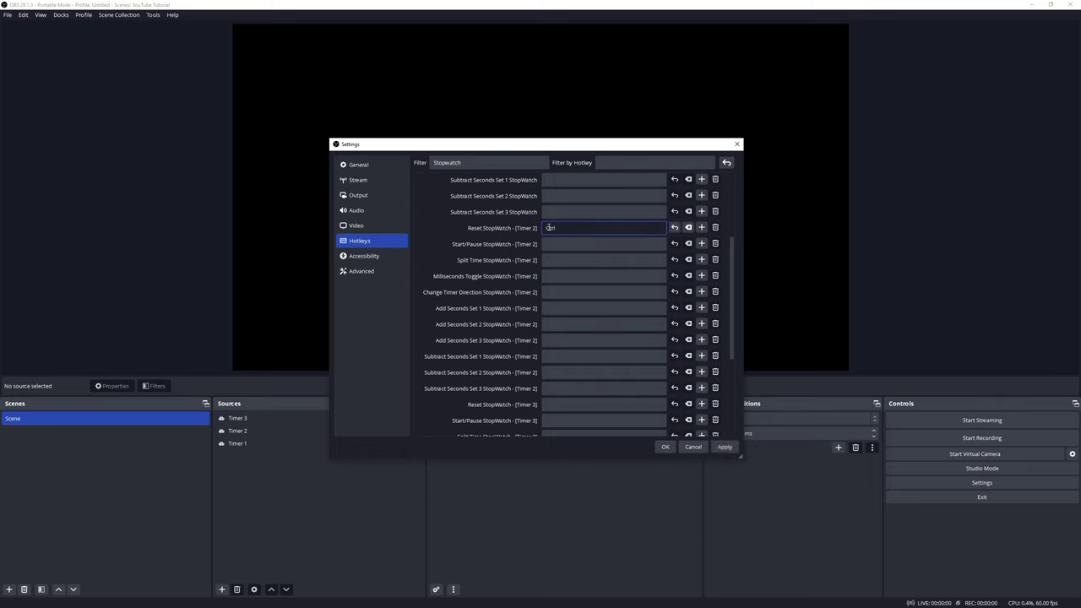
key("ctrl+4")
left_click(555, 244)
key("ctrl")
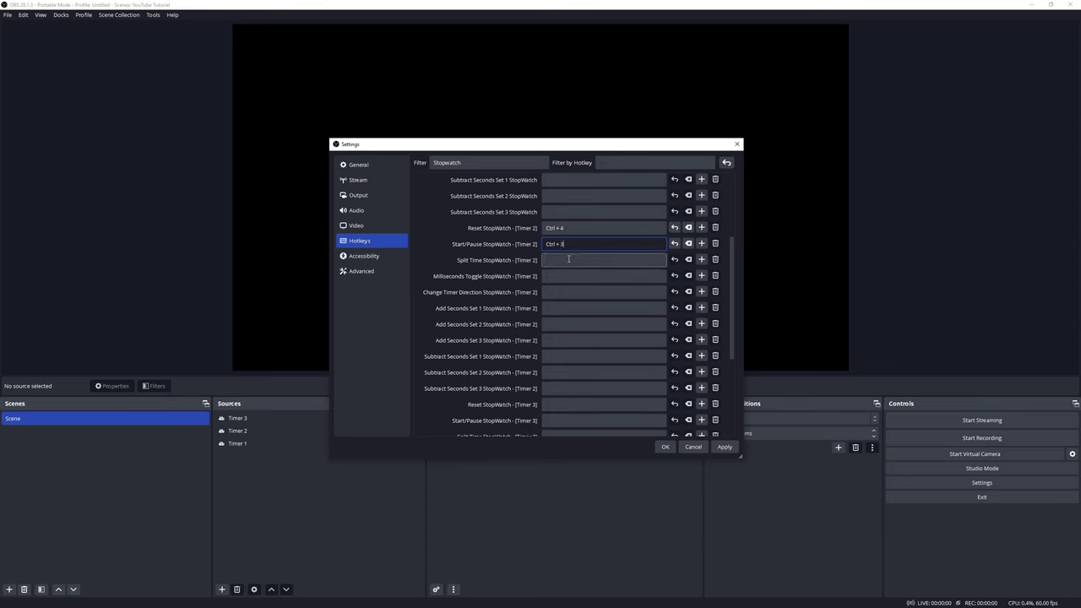
scroll(730, 303, "down", 3)
- Give the Timer 3 stopwatch Reset Ctrl+6 and Start/Pause Ctrl+5, then apply and close
left_click(559, 285)
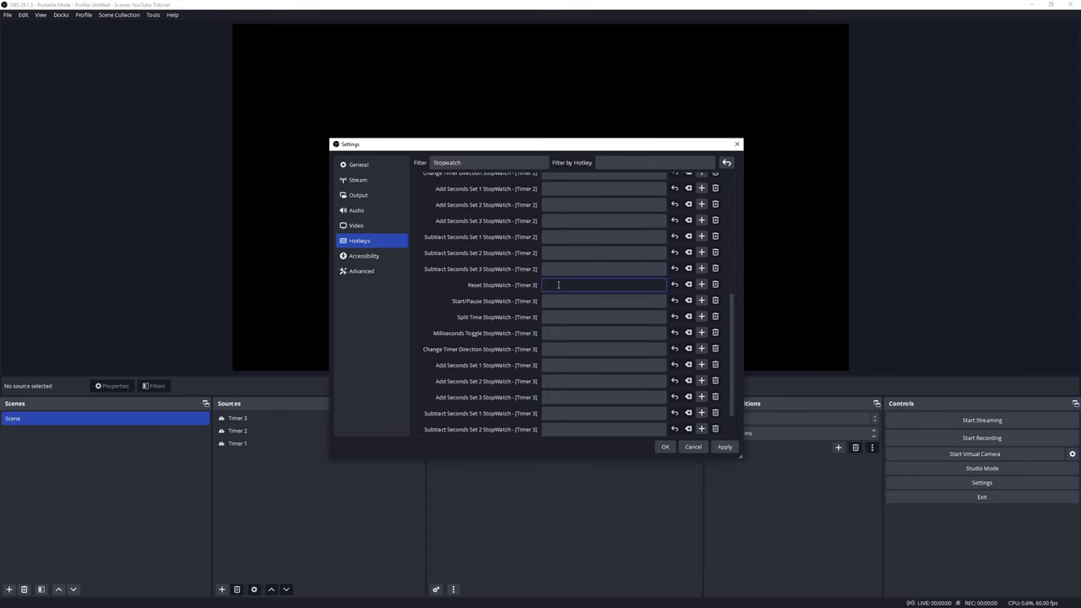
key("ctrl")
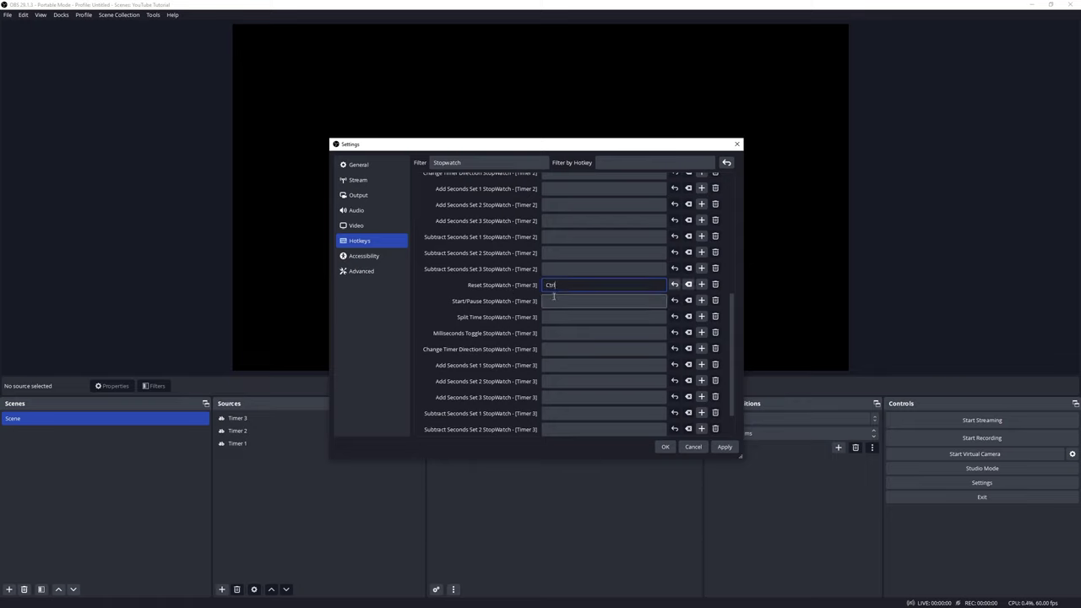
key("ctrl+6")
left_click(558, 301)
key("ctrl+5")
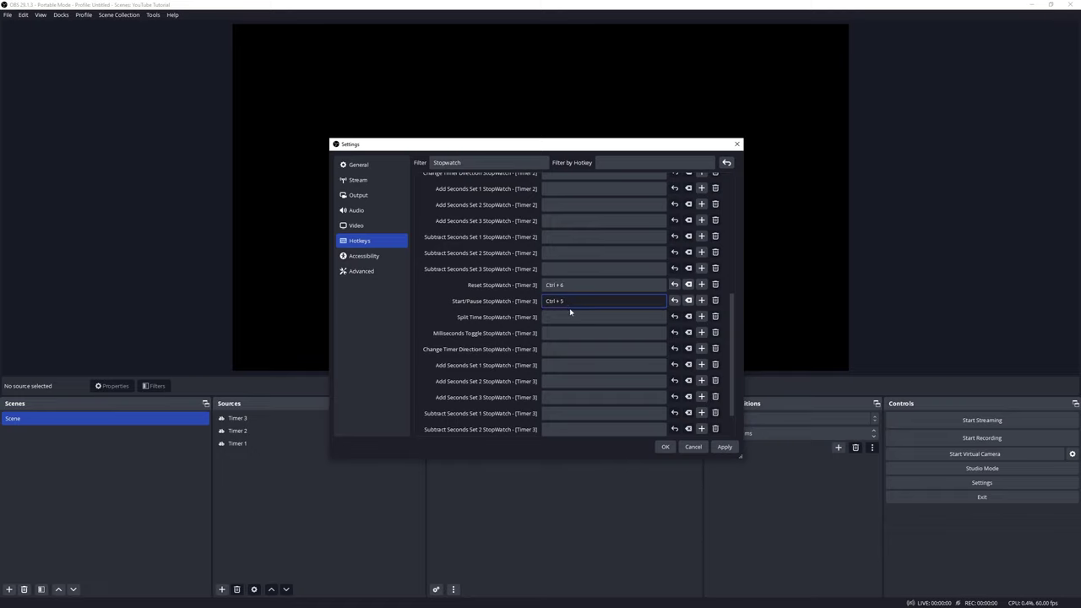
left_click(725, 447)
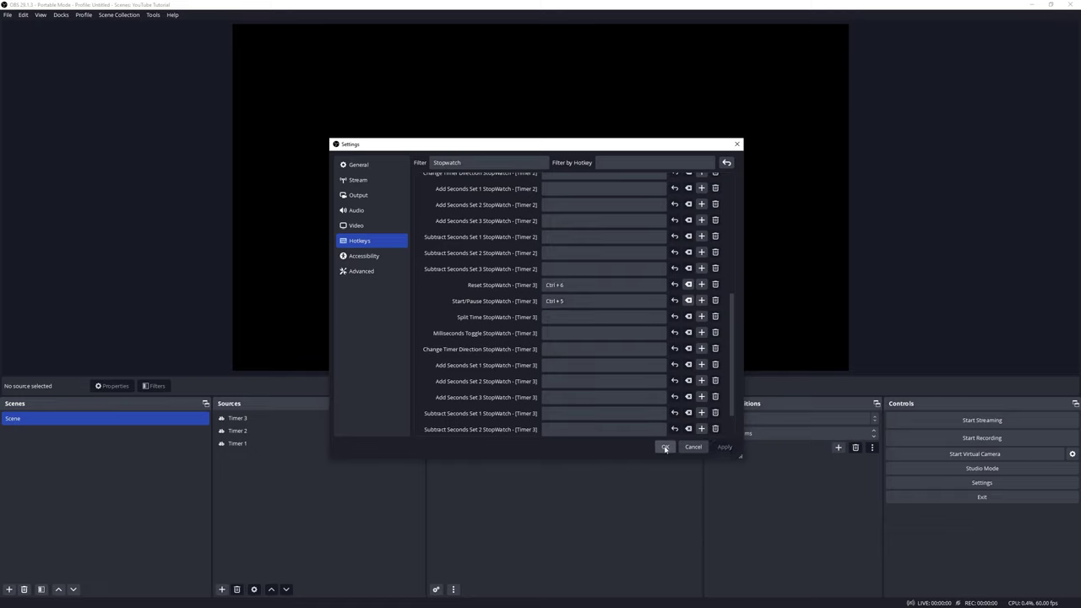
left_click(666, 448)
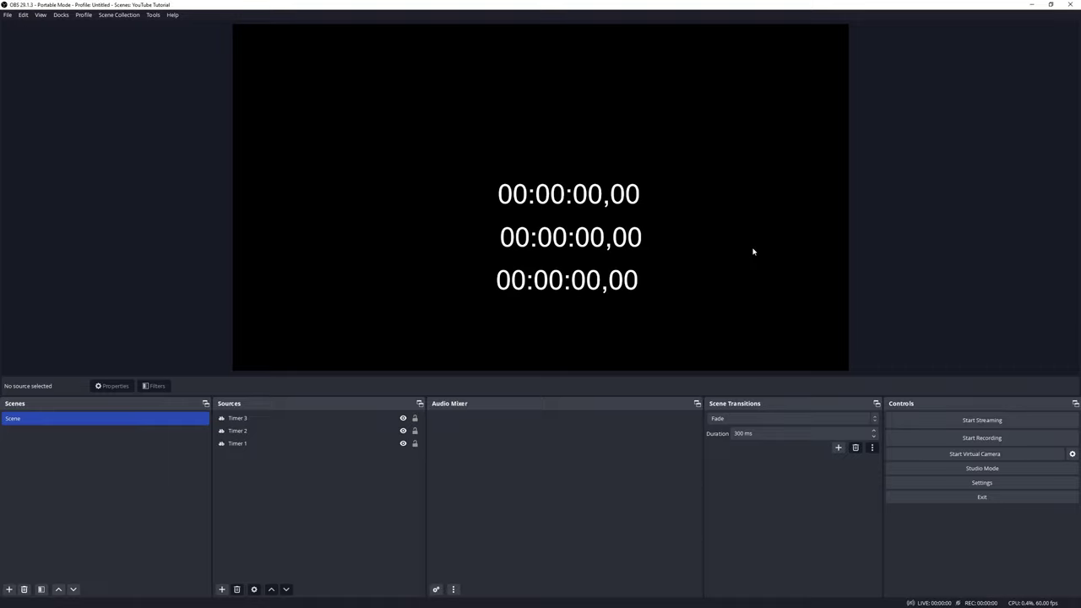